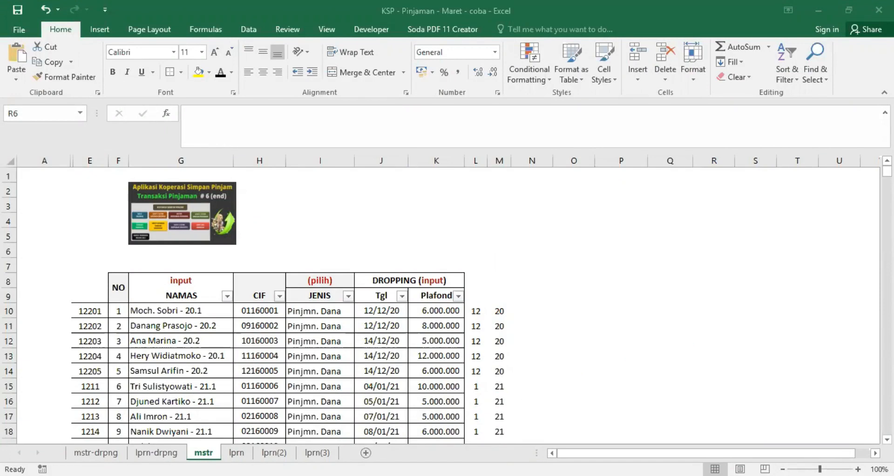
Step: Compare the layout of the lprn report sheet with the loan records on the mstr data sheet
click(237, 452)
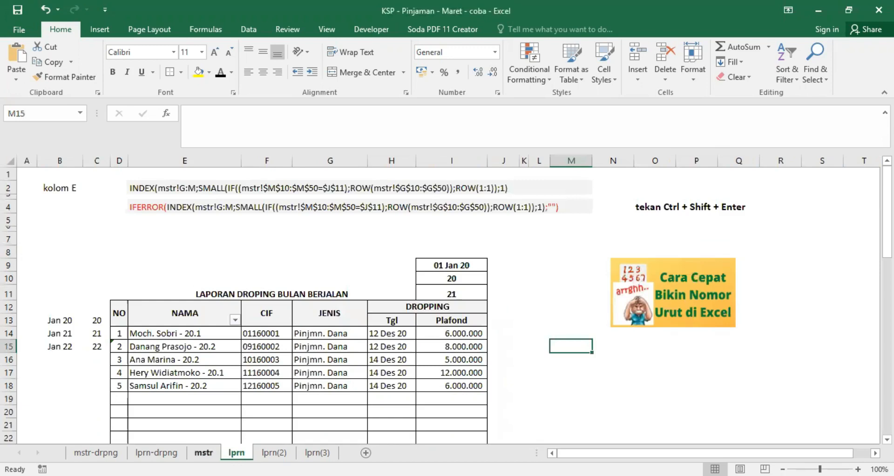
click(203, 452)
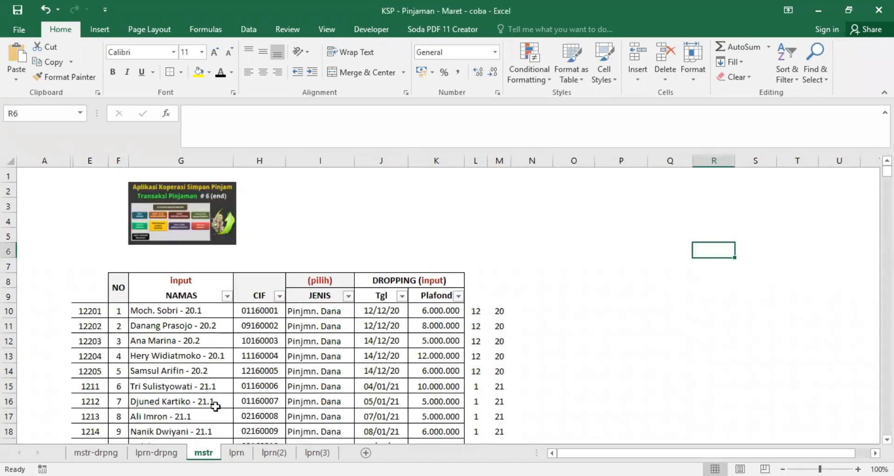
click(236, 452)
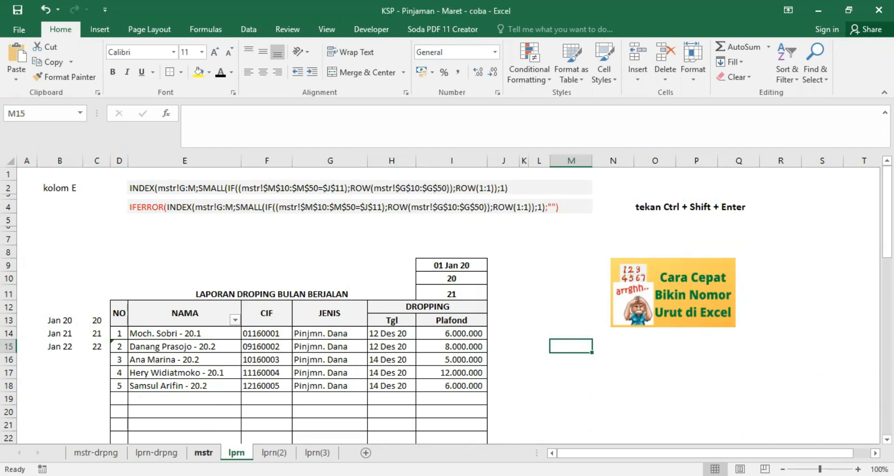
click(203, 452)
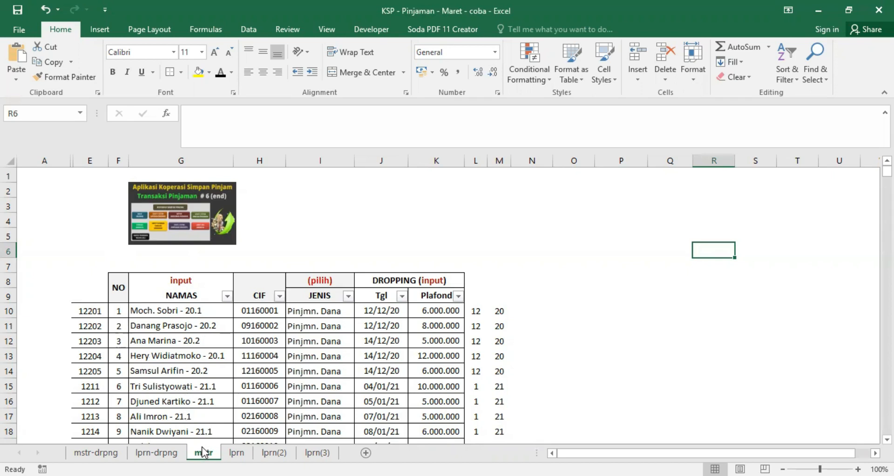
scroll(307, 352, down, 2)
scroll(272, 336, up, 2)
Step: Set the report period in cell I9 of the lprn sheet to Jan 21 and review the listed rows
click(237, 452)
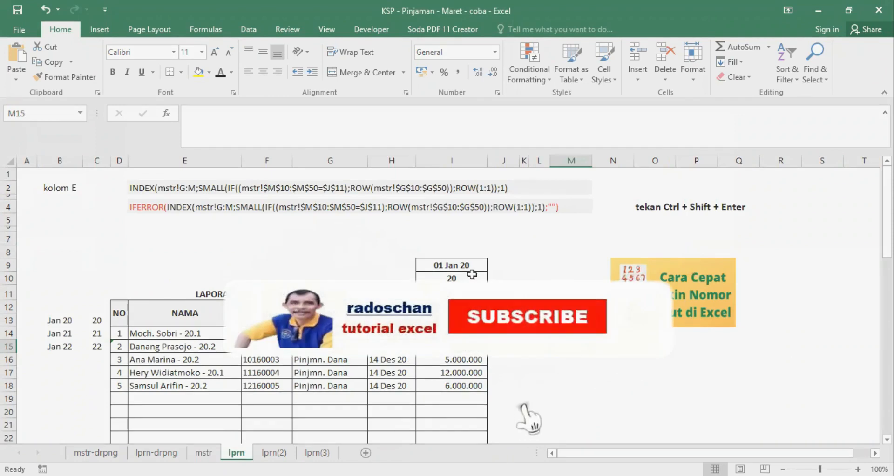
click(466, 265)
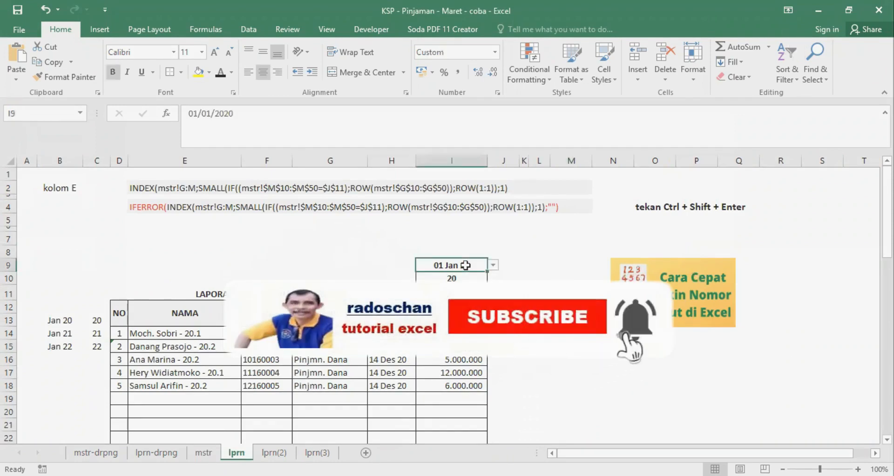
click(492, 265)
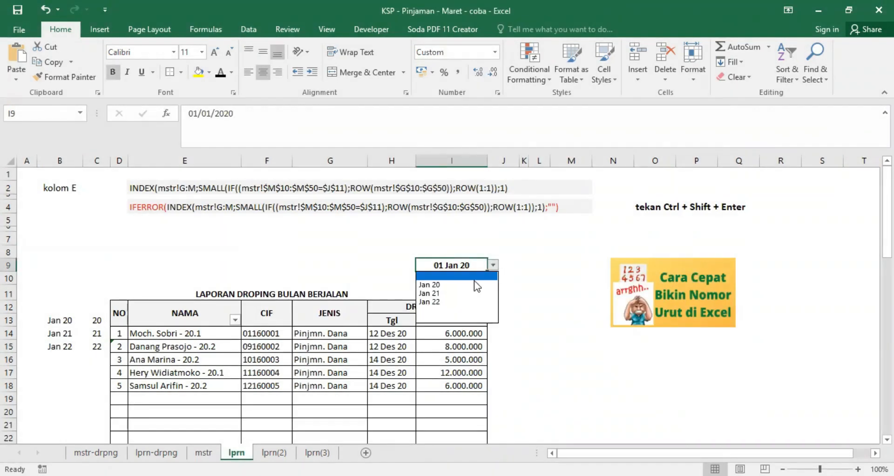
click(441, 294)
scroll(247, 353, down, 2)
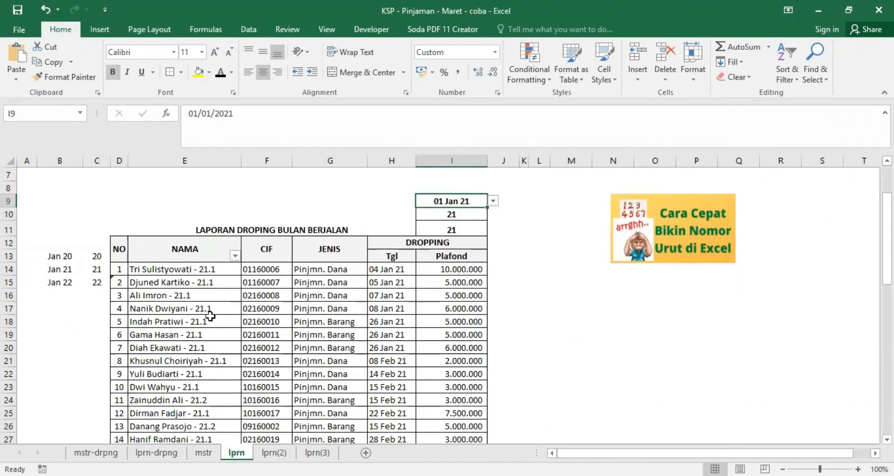
click(210, 317)
scroll(205, 340, down, 6)
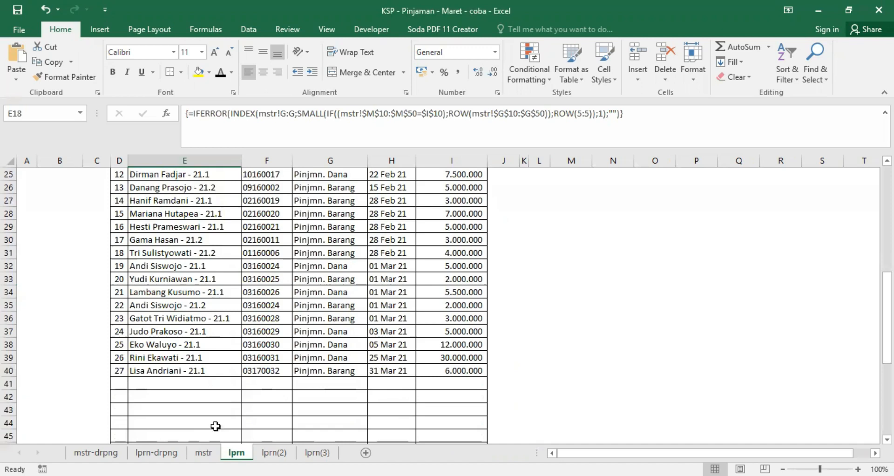
Step: On the mstr sheet, highlight F15:J42 and check the 2021 loan records against the report
click(203, 452)
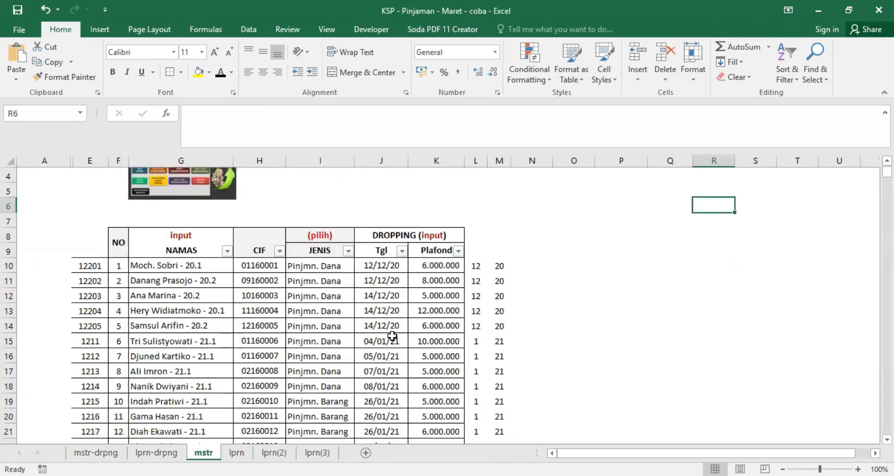
scroll(392, 336, down, 2)
drag(117, 249, 408, 440)
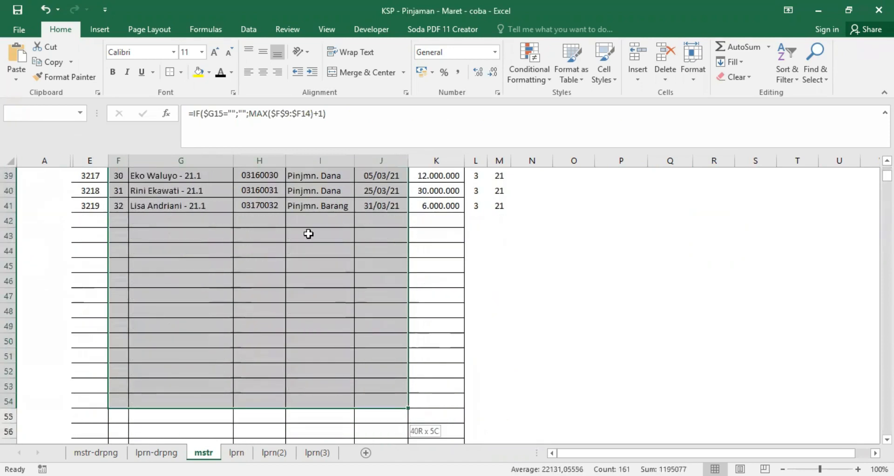
drag(308, 234, 382, 221)
scroll(130, 335, up, 3)
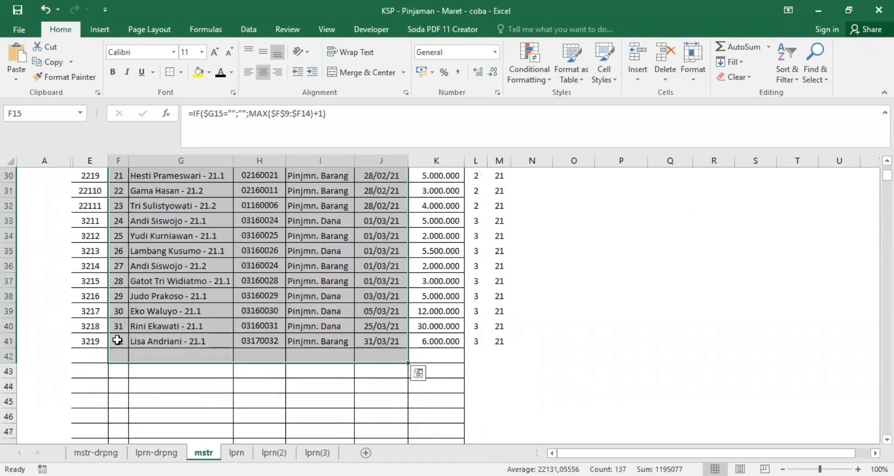
scroll(125, 326, up, 5)
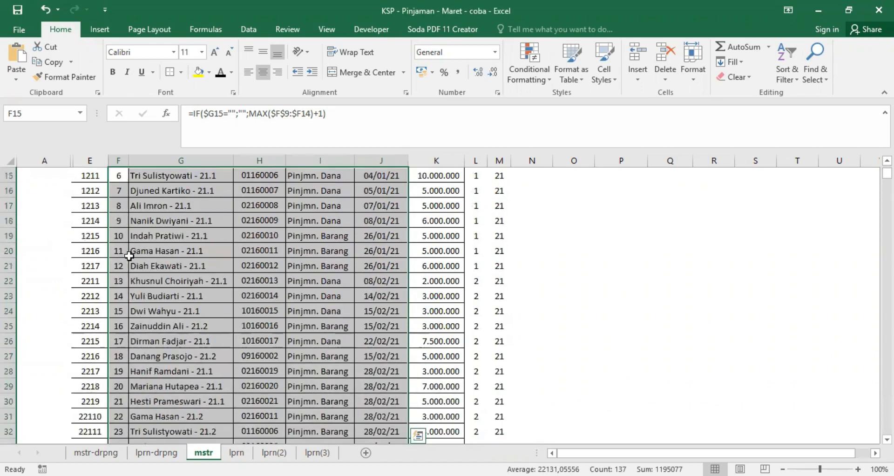
Step: Set the report period in cell I9 of the lprn sheet to Jan 20
click(237, 453)
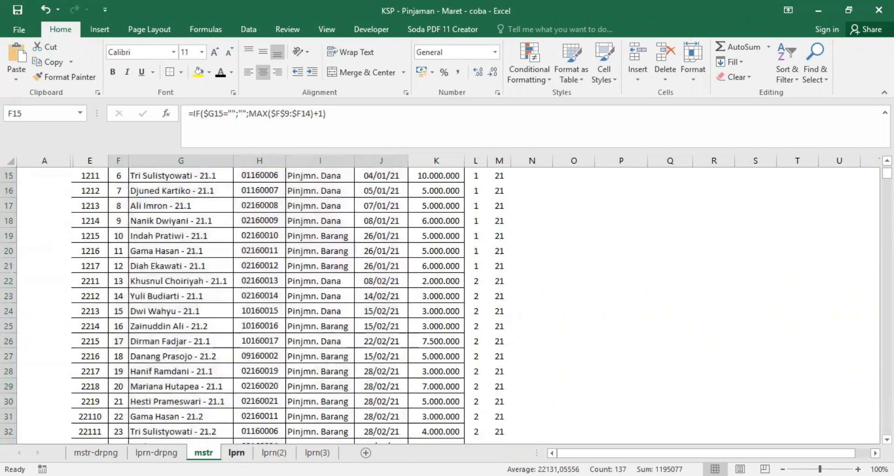
scroll(531, 243, up, 3)
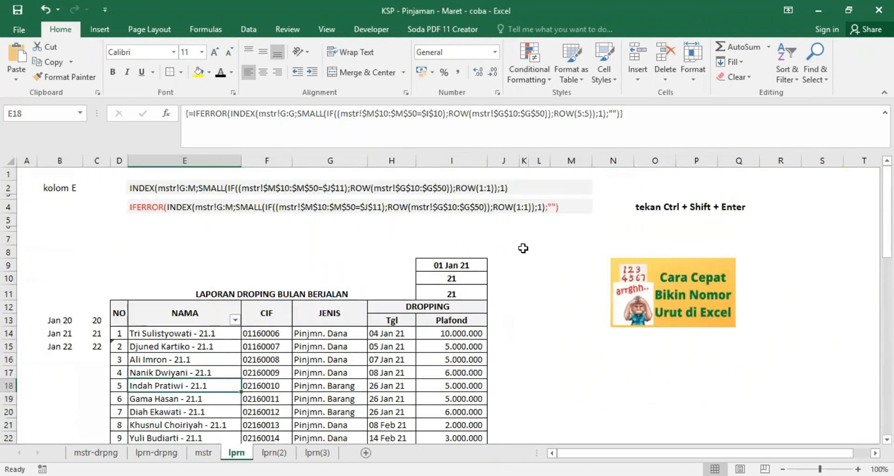
click(468, 265)
click(493, 265)
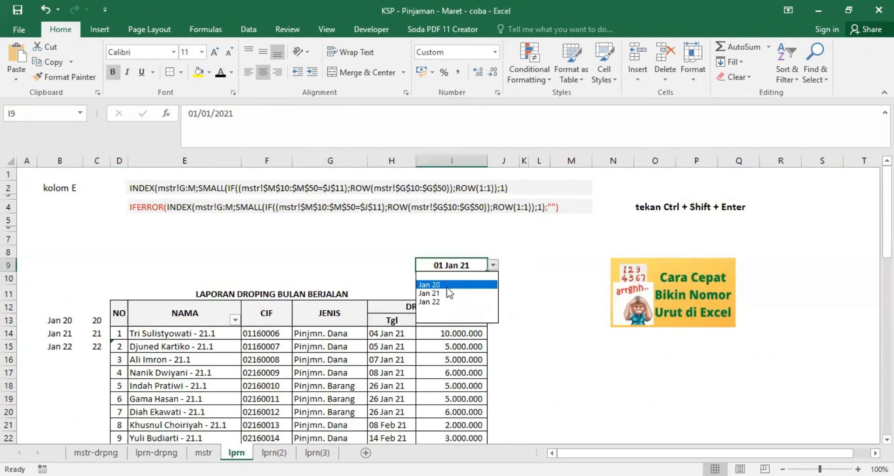
click(446, 287)
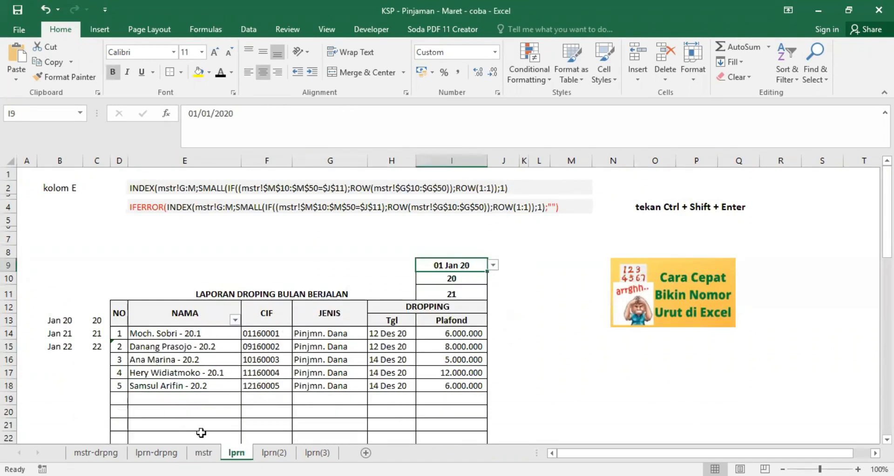
Step: On the mstr sheet, highlight F10:J14 to check the 2020 loan records against the report
key(ctrl+Page_Up)
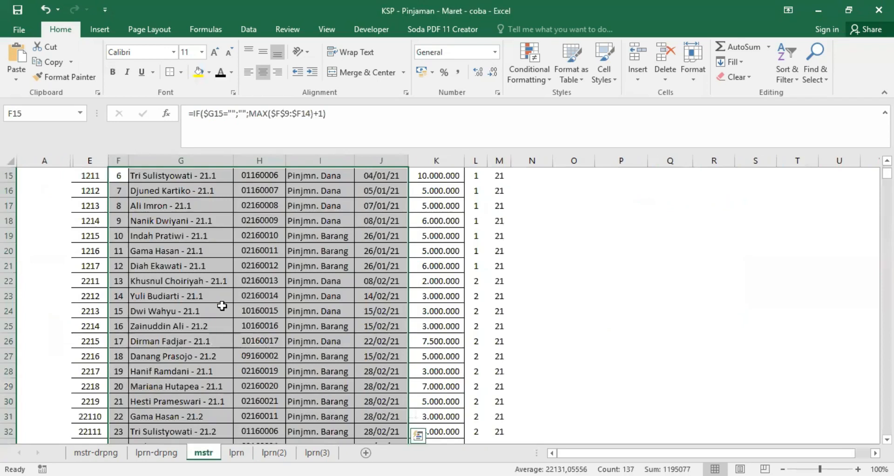
scroll(223, 305, up, 5)
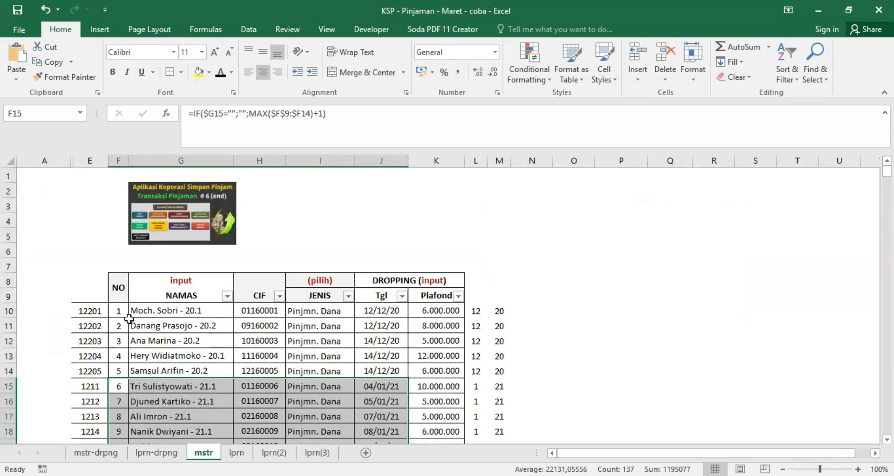
drag(117, 312, 389, 371)
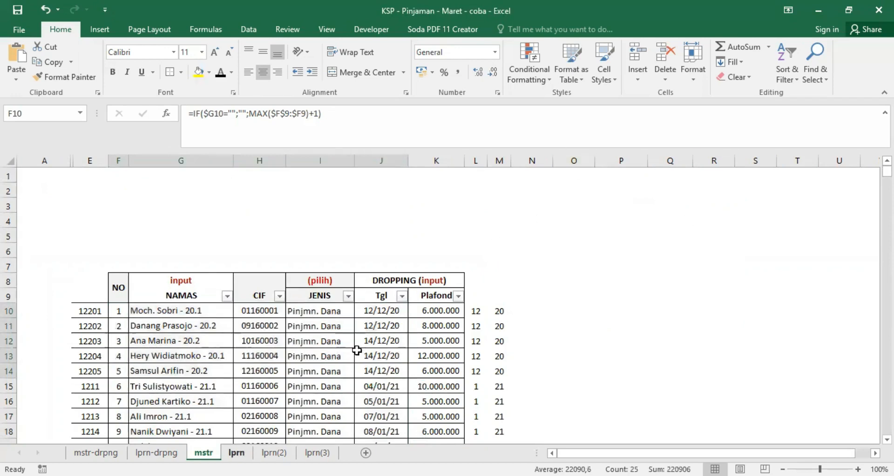
click(236, 452)
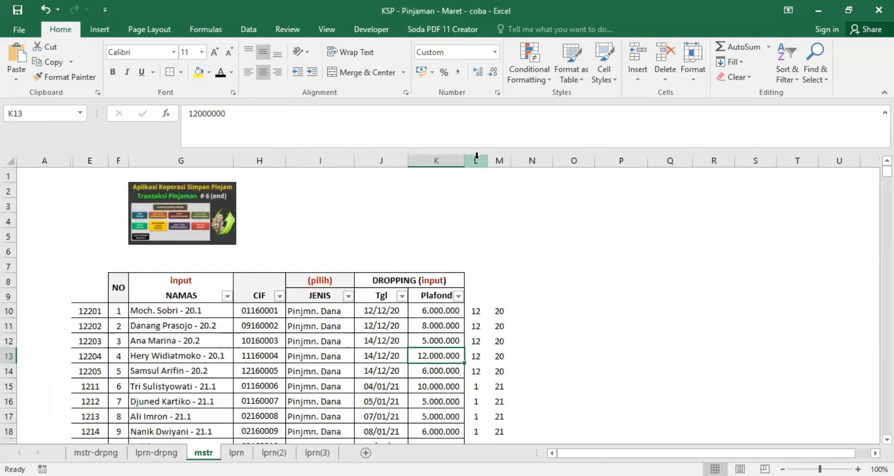
Step: Inspect helper columns L and M on the mstr sheet and the year formula in I10 of the lprn sheet
click(476, 156)
click(499, 157)
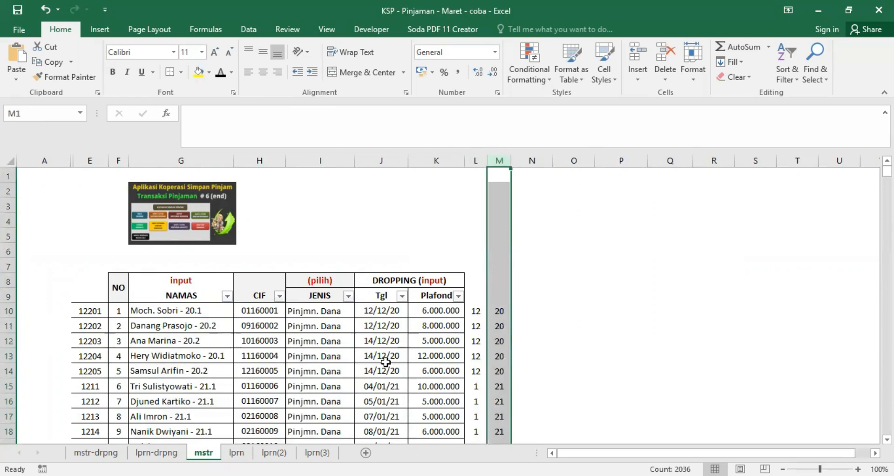
click(237, 453)
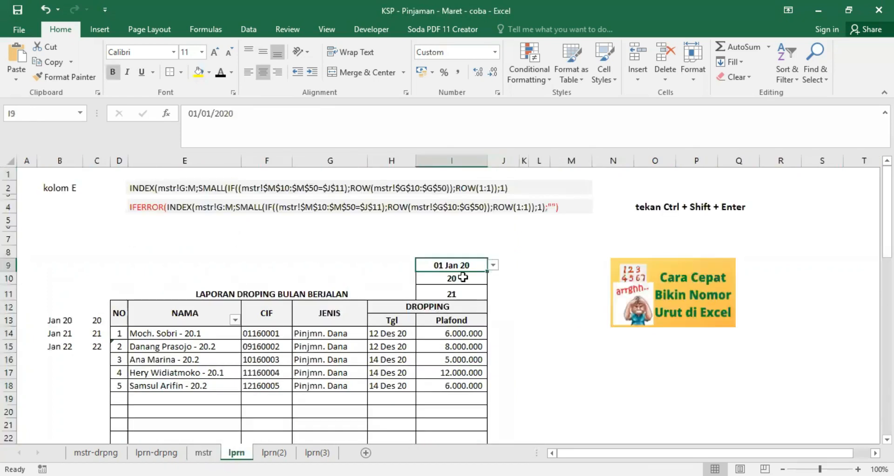
click(462, 277)
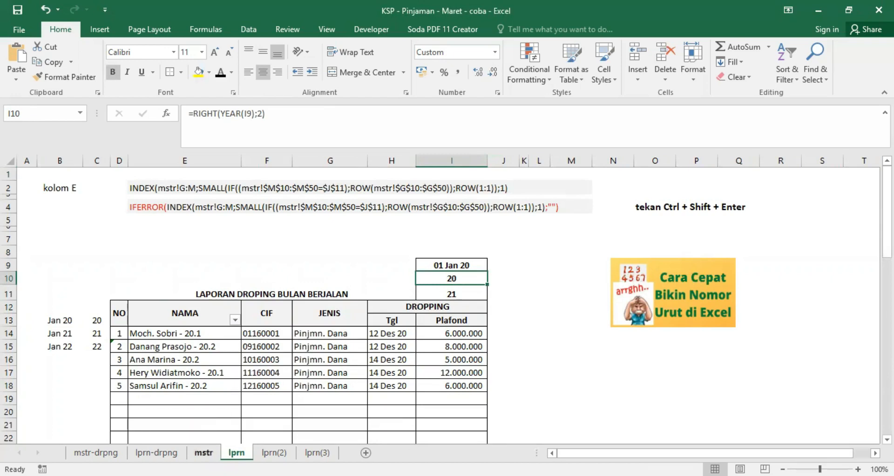
Step: On the mstr sheet, examine the year formula in M10 and the month formula in L10 against the date in J10
click(203, 452)
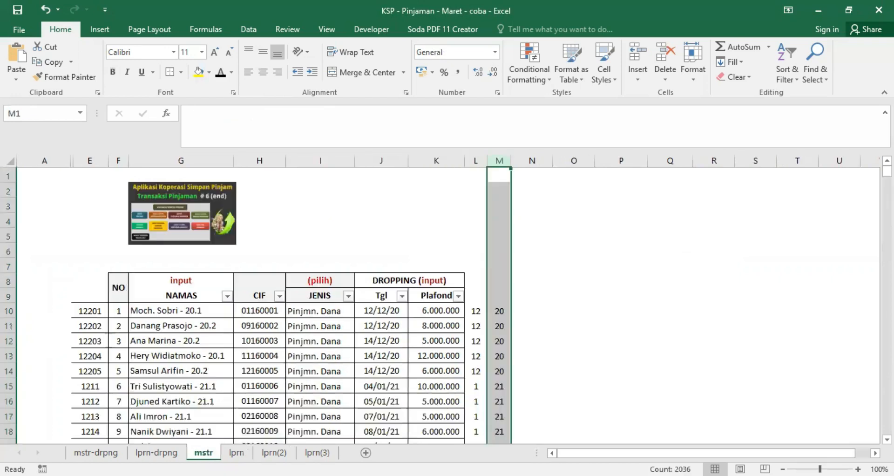
click(498, 311)
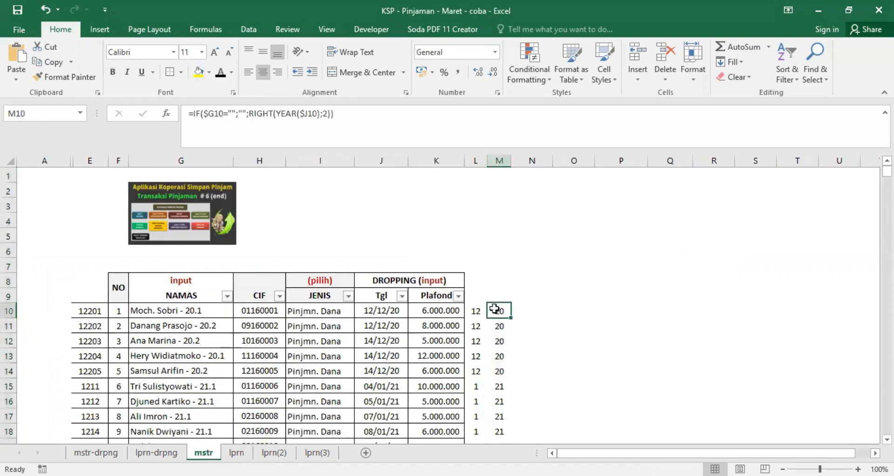
click(376, 309)
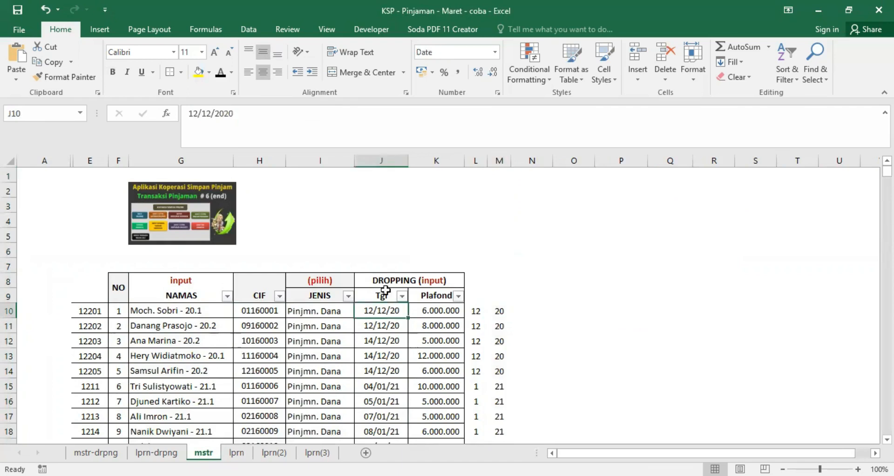
click(496, 312)
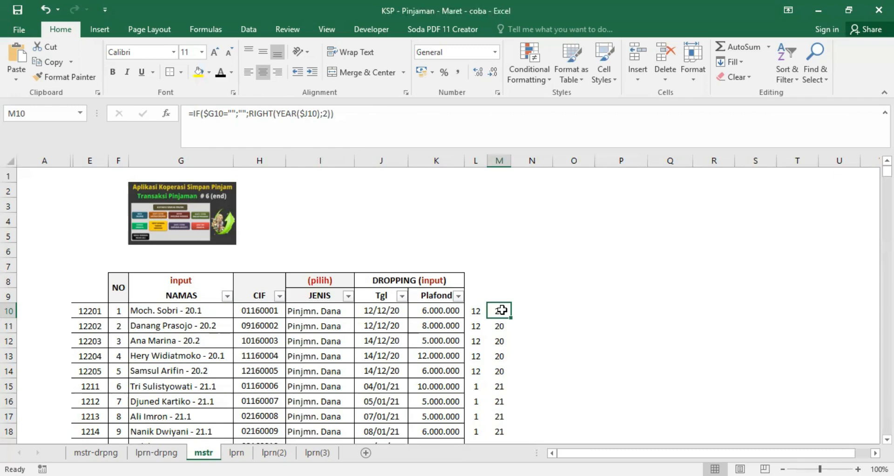
click(474, 310)
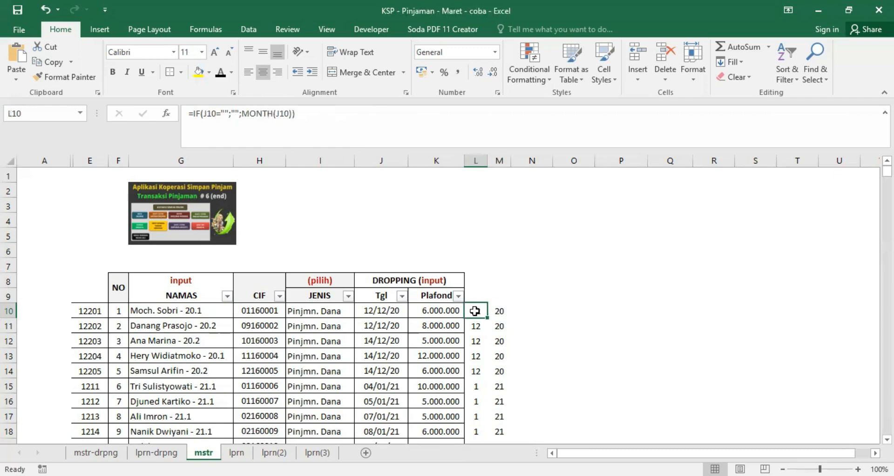
click(500, 310)
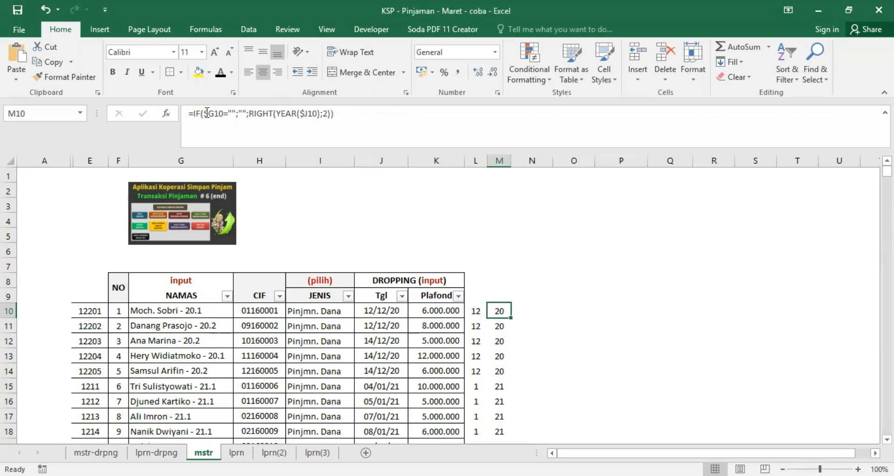
click(476, 309)
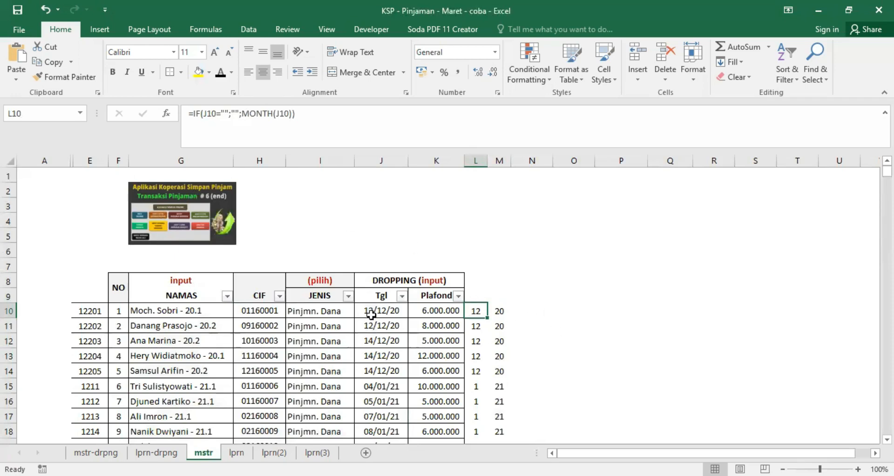
click(499, 310)
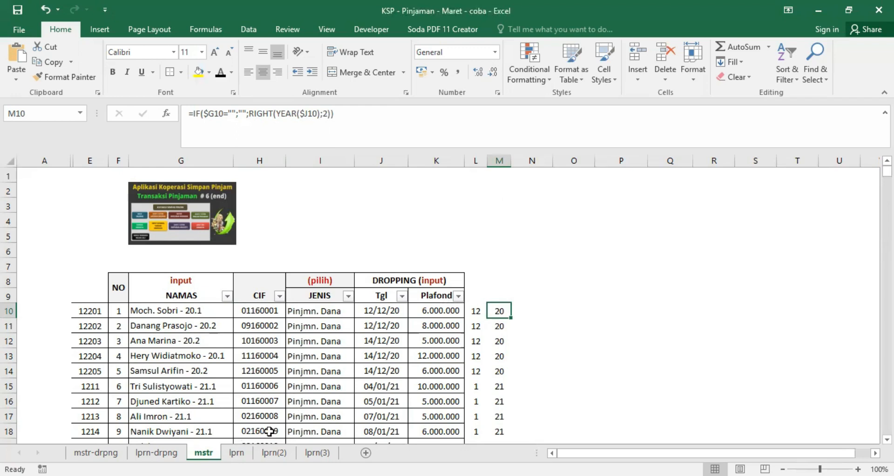
Step: Return to the lprn sheet and examine the array formula in E14, the first NAMA cell of the report
click(236, 452)
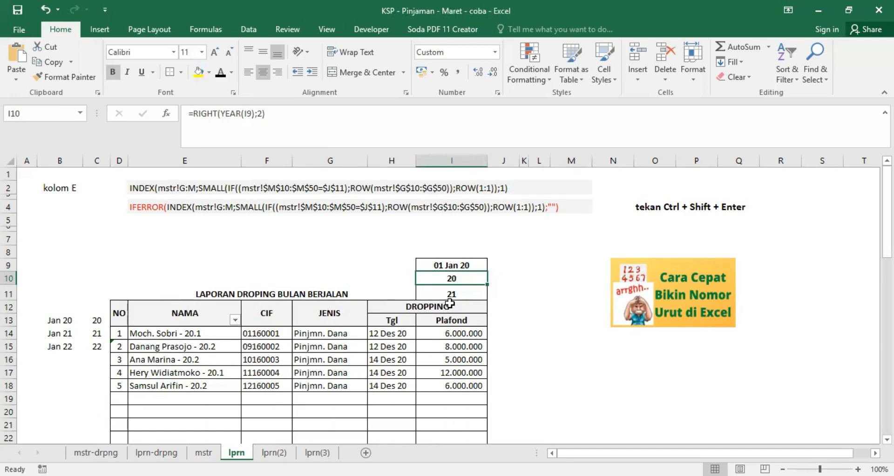
click(203, 453)
click(536, 291)
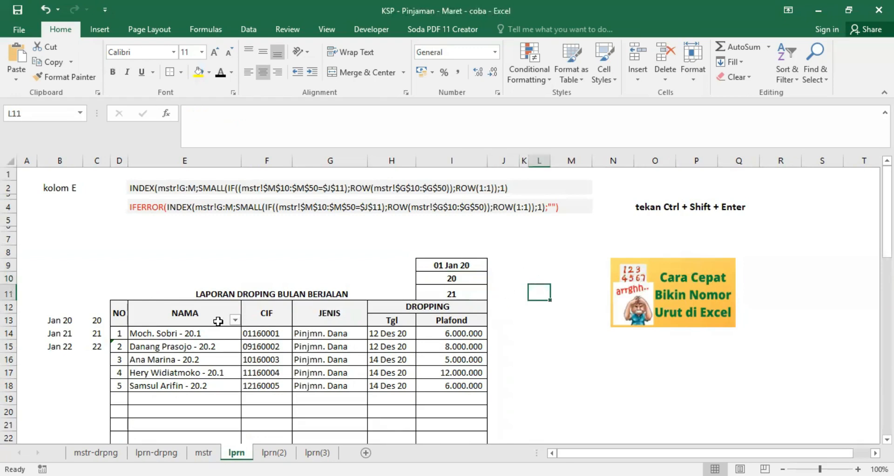
click(156, 333)
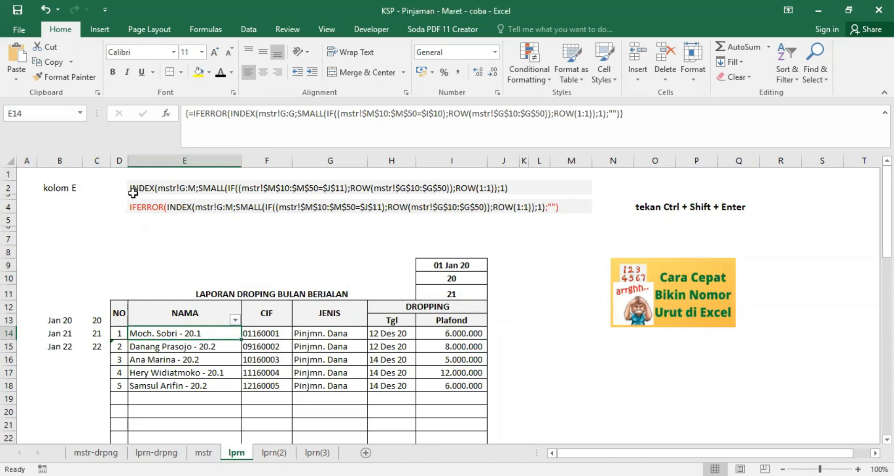
Step: Examine the sample INDEX/SMALL/IF formula written as text in E2 of the lprn sheet
click(7, 189)
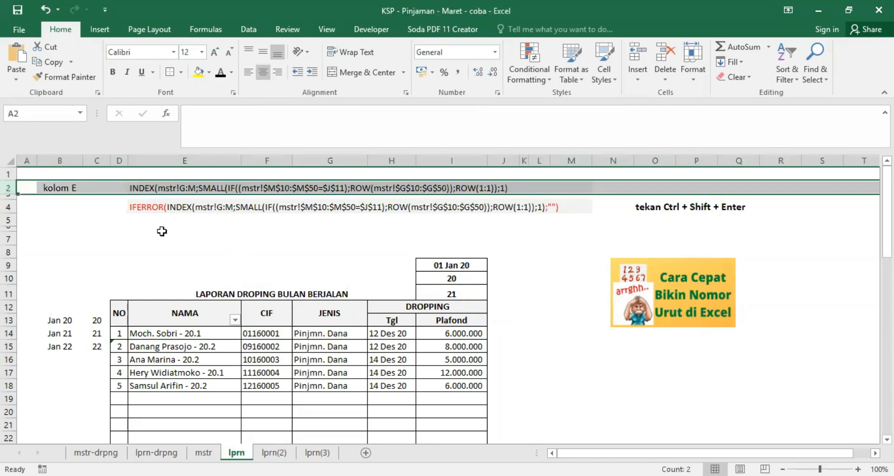
drag(160, 252, 158, 238)
click(148, 187)
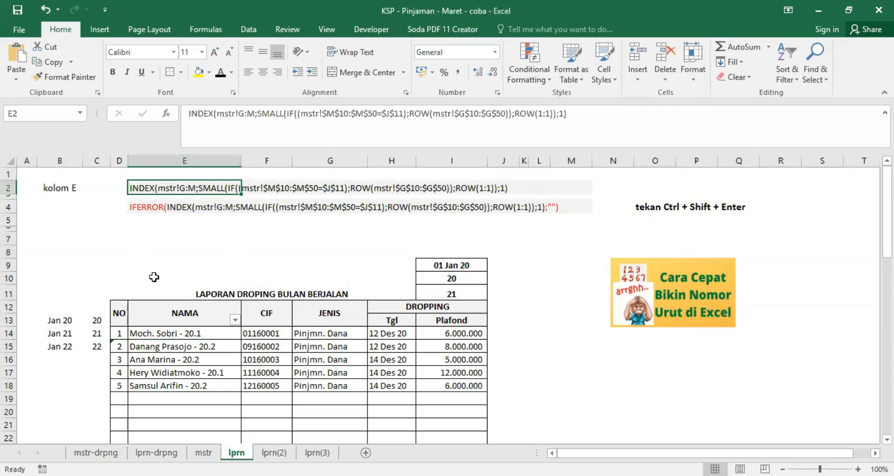
Step: Strip the =IFERROR( wrapper and its ;"") ending from the E14 formula, leaving the bare INDEX expression as text
click(136, 331)
drag(189, 114, 232, 115)
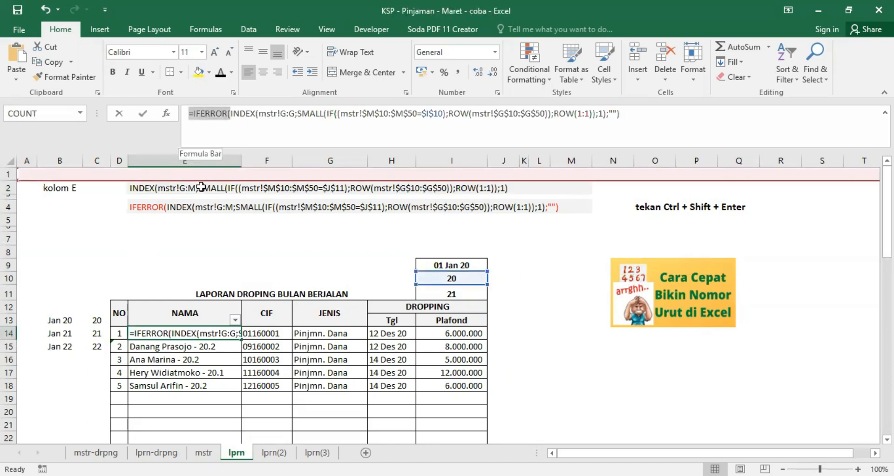
key(BackSpace)
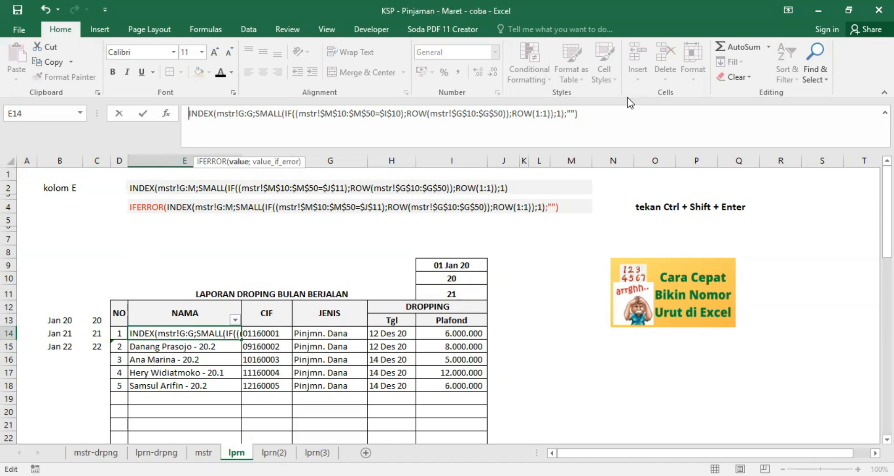
click(598, 113)
key(BackSpace)
key(BackSpace)
key(BackSpace)
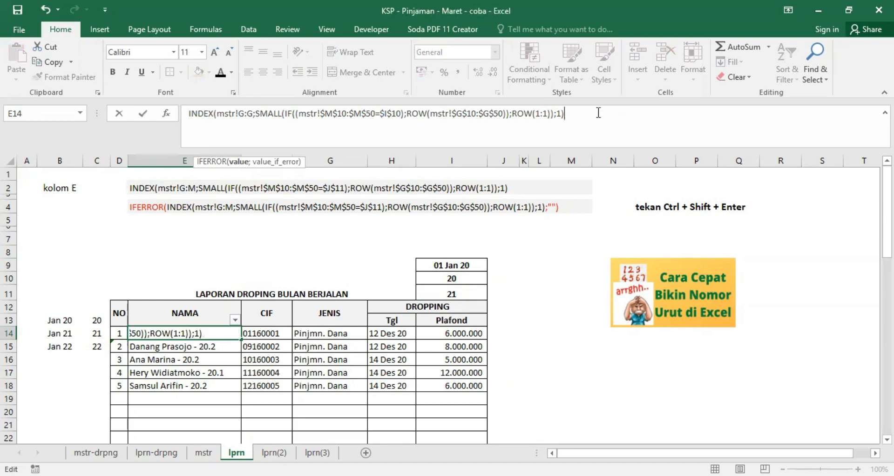
key(Return)
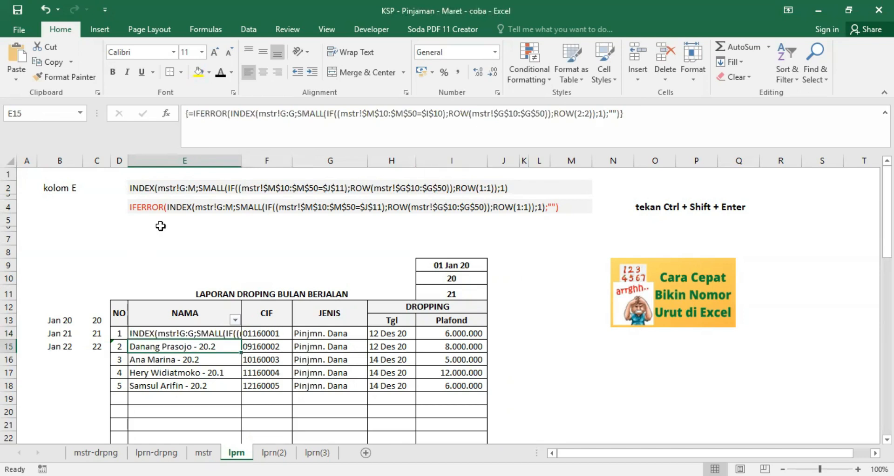
Step: Compare E14 with the sample text in E2, add the leading equals sign to E14 and enter it as an array formula
drag(136, 186, 136, 172)
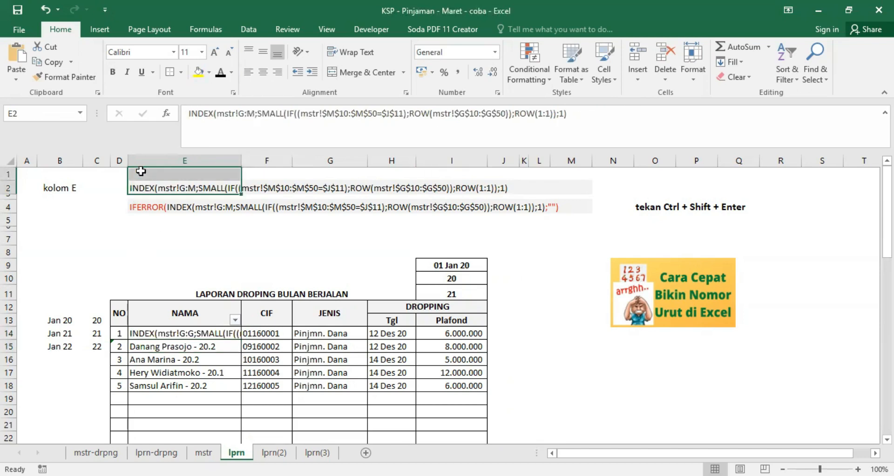
click(161, 188)
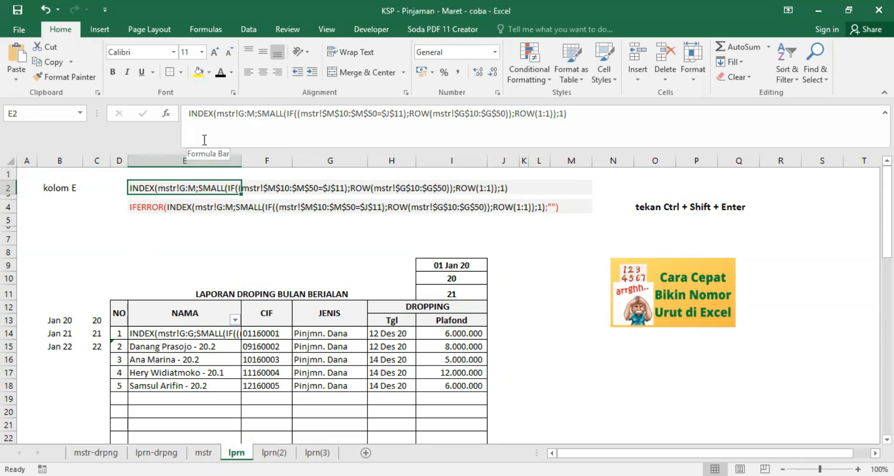
click(153, 333)
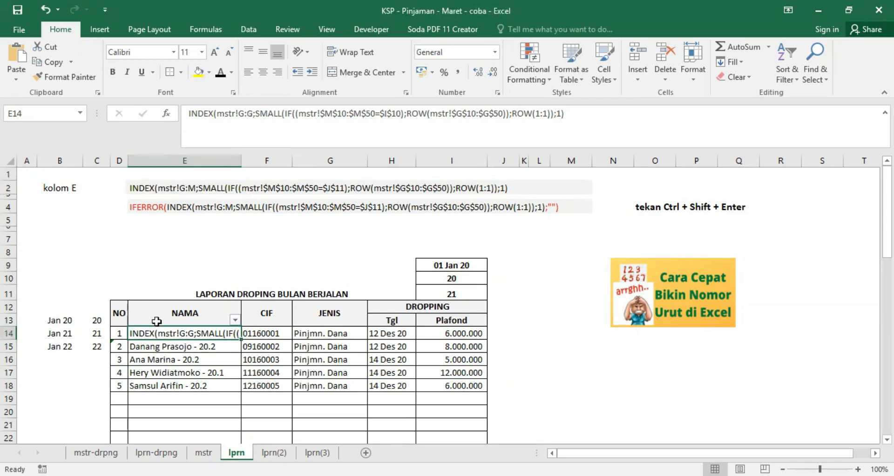
click(189, 113)
text(=)
key(ctrl+shift+Return)
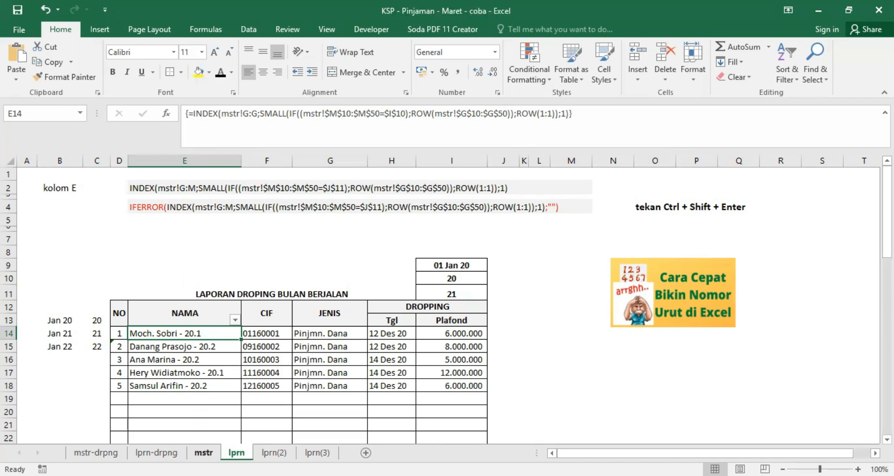
Step: Check the source data on the mstr sheet against the E14 formula and highlight year column M
click(203, 452)
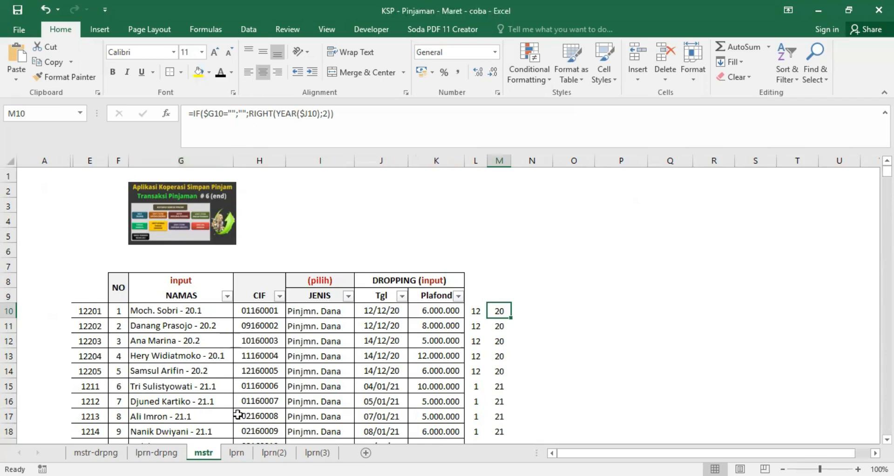
click(236, 452)
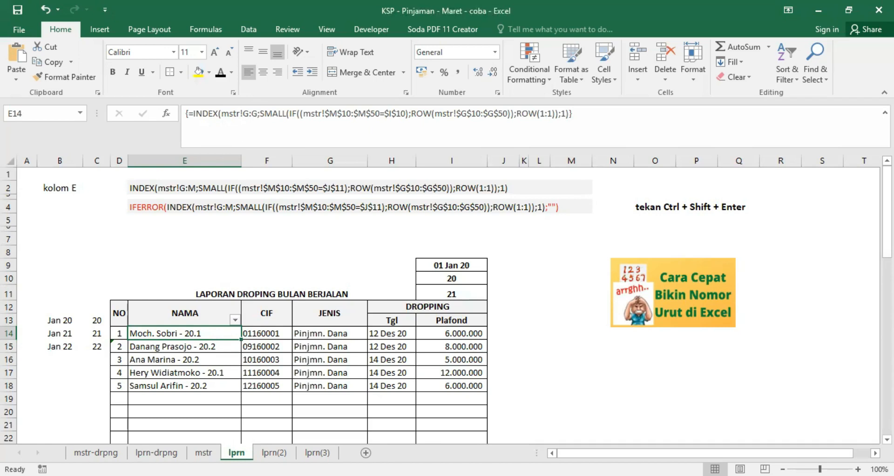
click(204, 452)
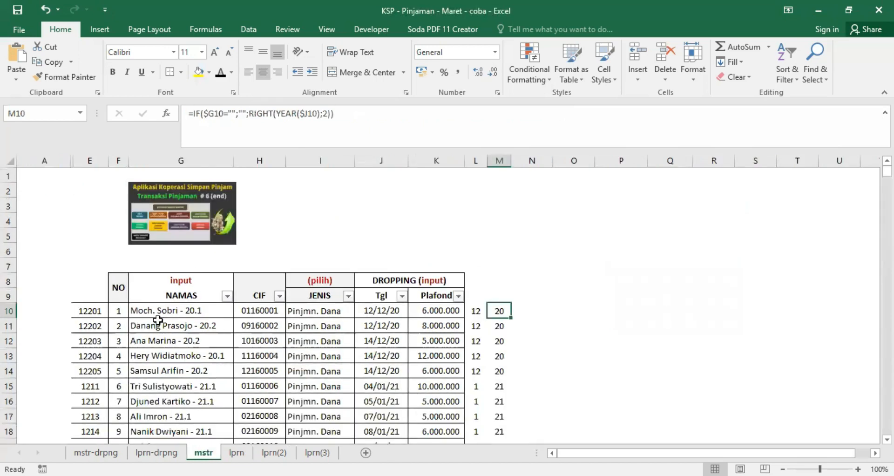
click(500, 160)
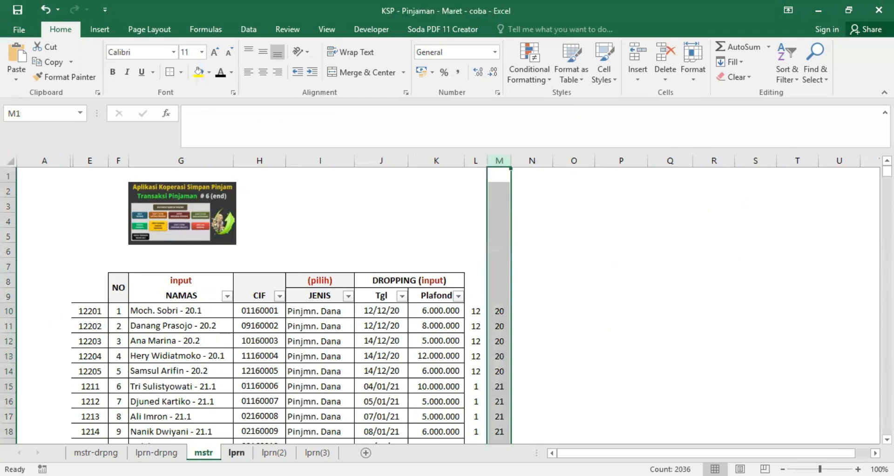
Step: Change the INDEX range in lprn cell E14 to mstr!G:M and re-enter it as an array formula
click(236, 452)
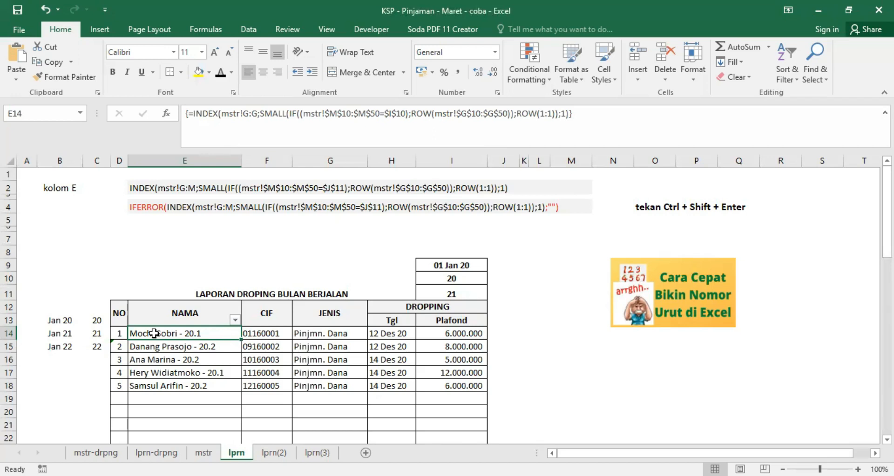
click(254, 114)
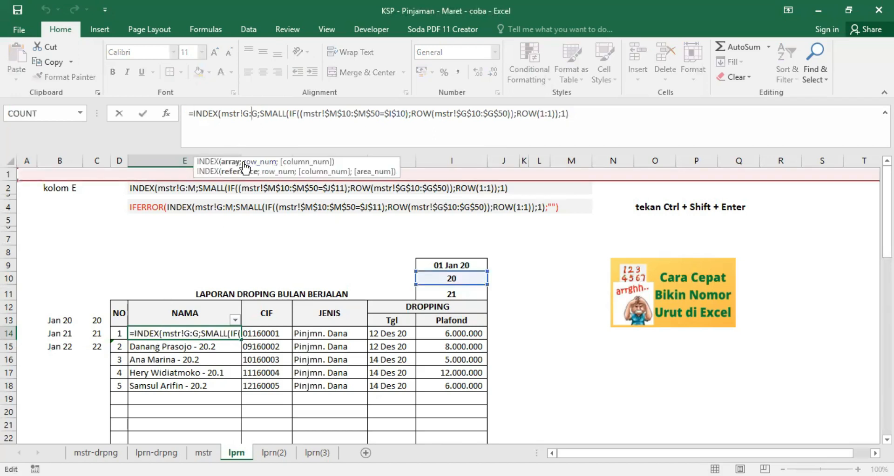
key(Delete)
text(M)
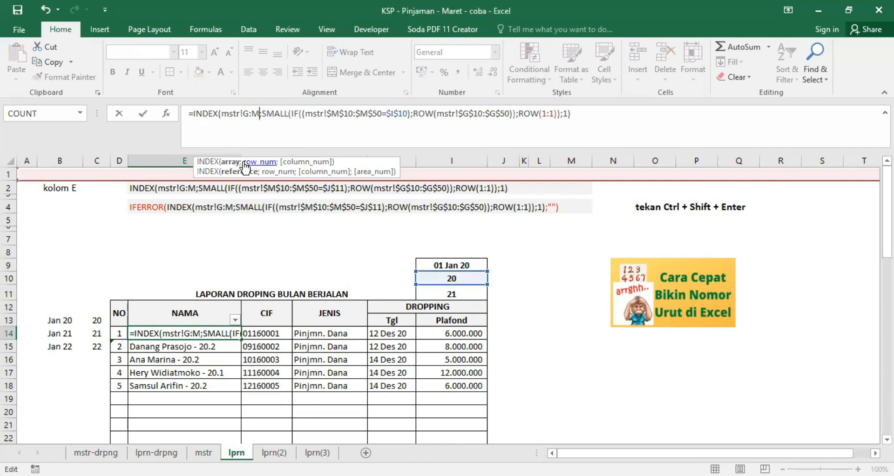
key(ctrl+shift+Return)
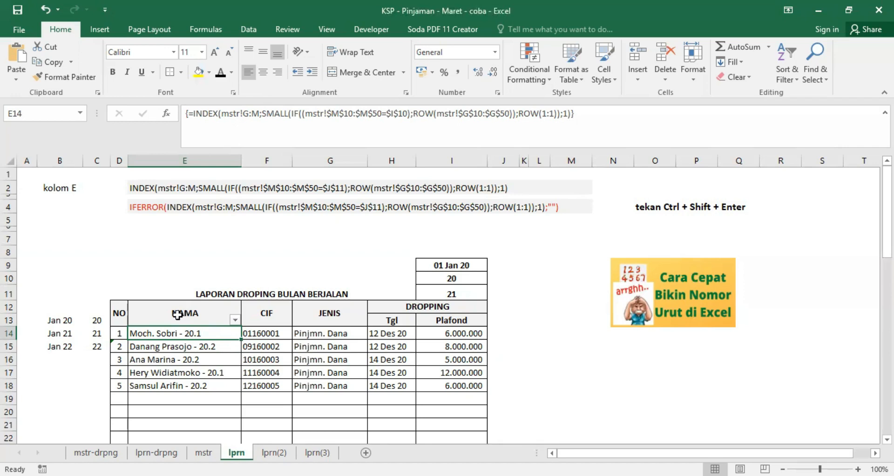
Step: Review the mstr data, set the report date in I9 of lprn to Jan 21, and check I10 and E14
click(203, 453)
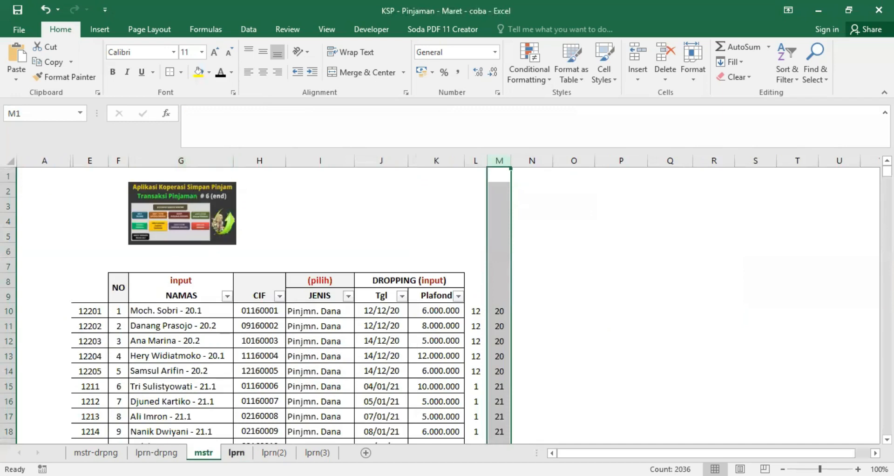
click(236, 452)
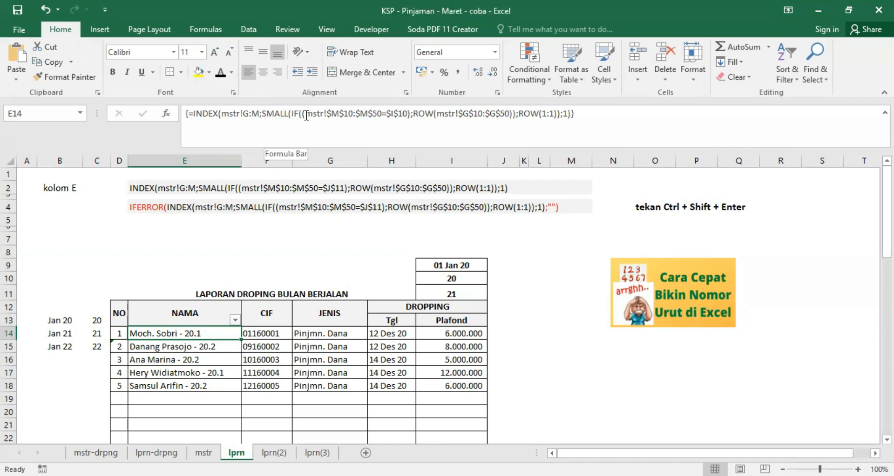
click(456, 264)
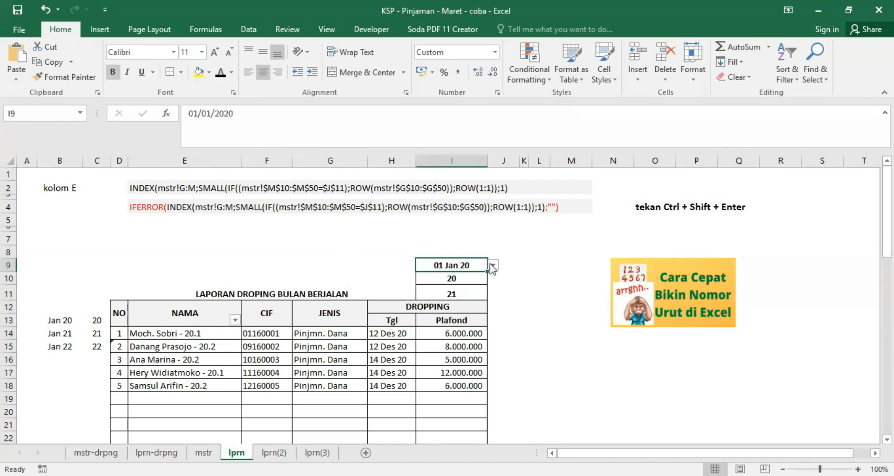
click(493, 264)
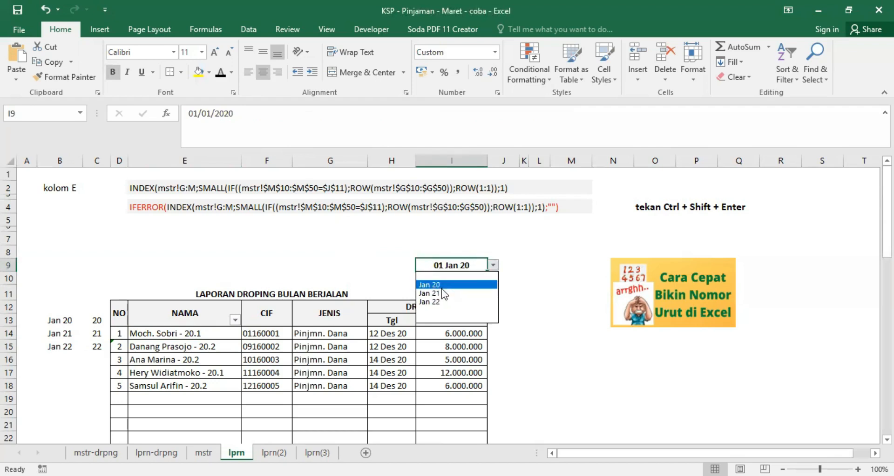
click(443, 294)
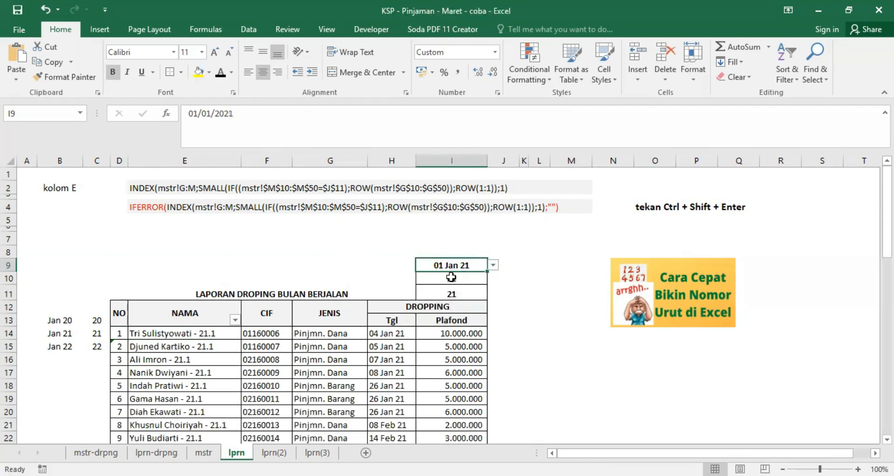
click(451, 278)
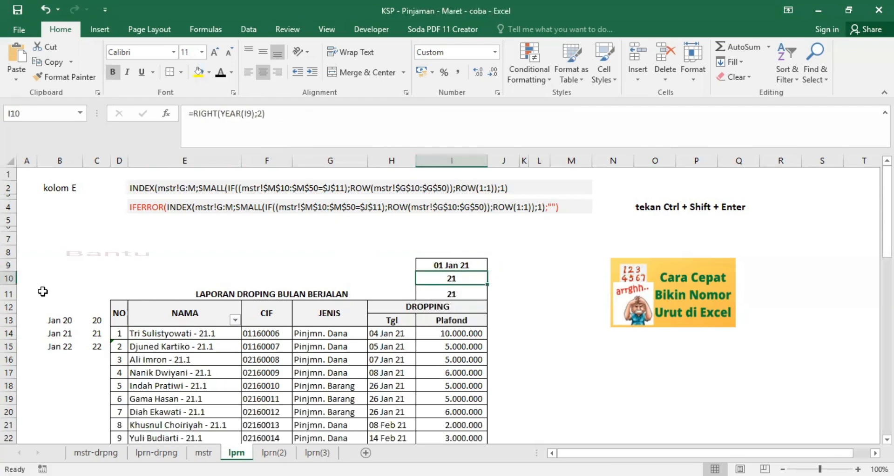
click(159, 335)
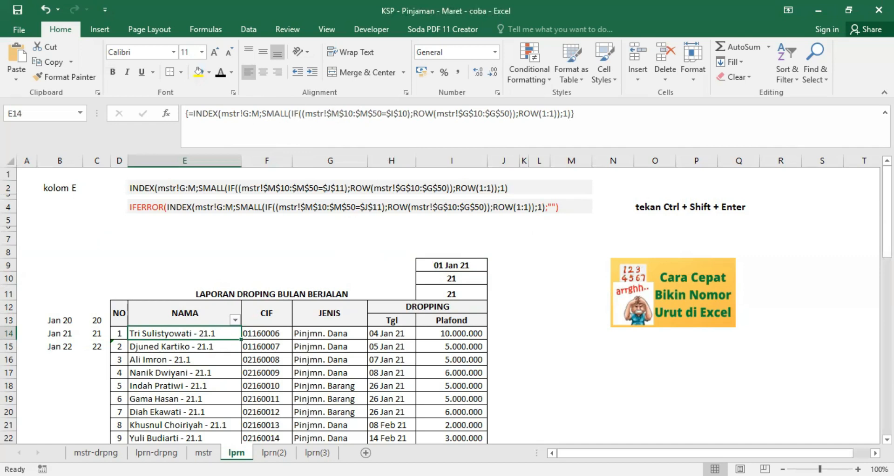
Step: On the mstr sheet, highlight date column J and year column M to relate them to the IF condition
click(203, 452)
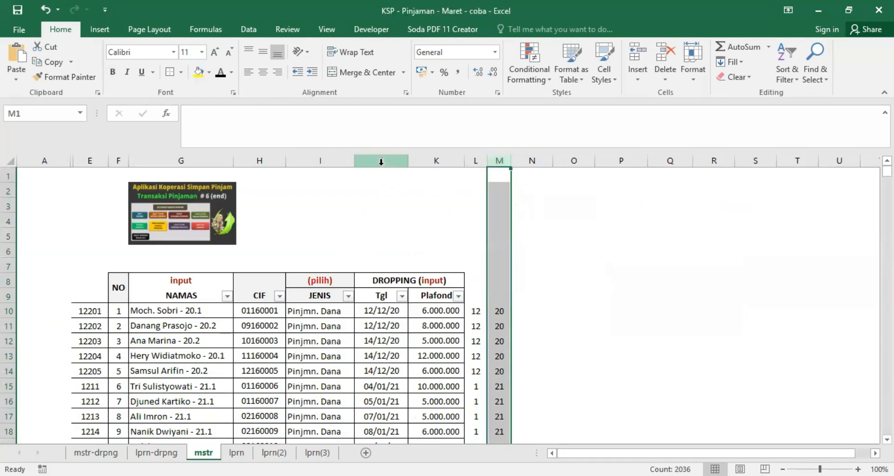
click(380, 160)
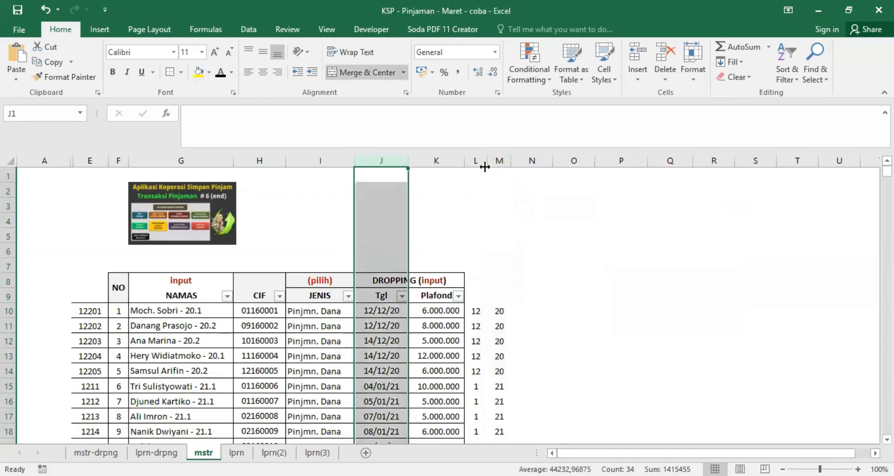
click(498, 161)
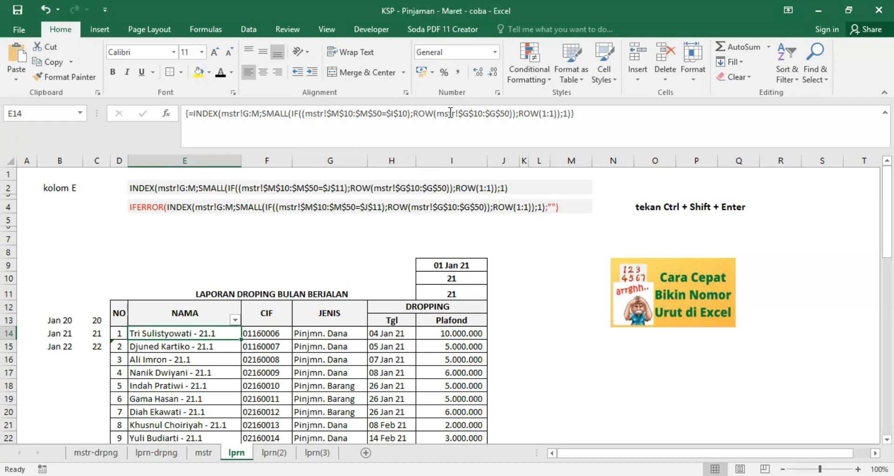
Step: Highlight the names G10:G29 on mstr for the ROW range, and examine the array formula in lprn cell E15
click(204, 452)
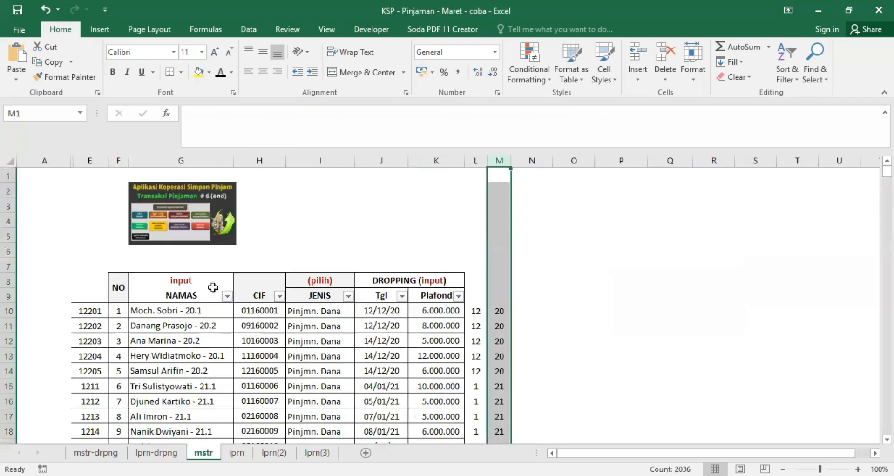
drag(192, 310, 181, 416)
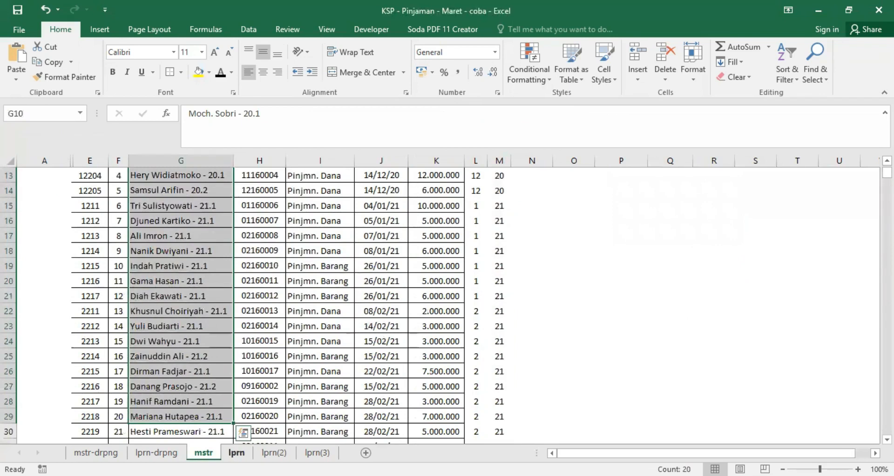
click(237, 453)
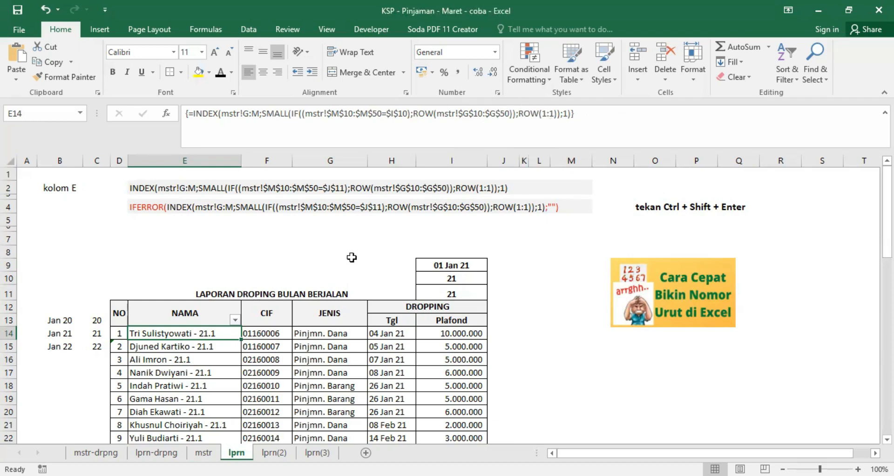
click(177, 346)
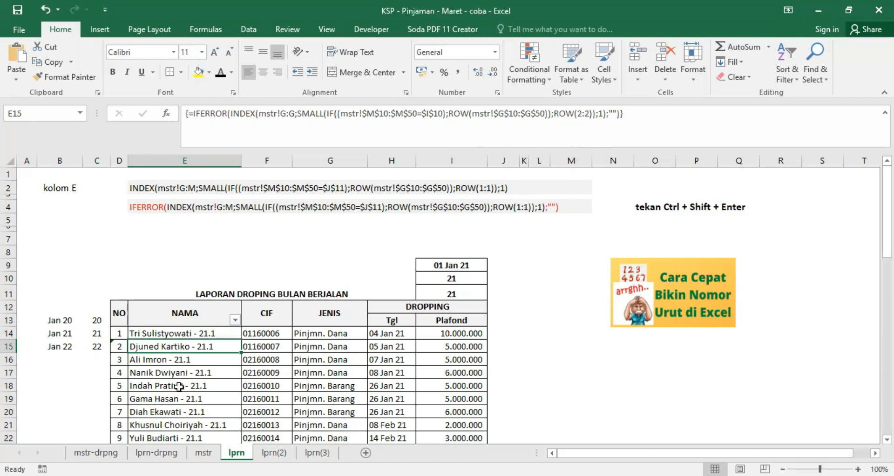
Step: Wrap the INDEX formula in lprn cell E14 in IFERROR, with "" as the value for errors
click(201, 334)
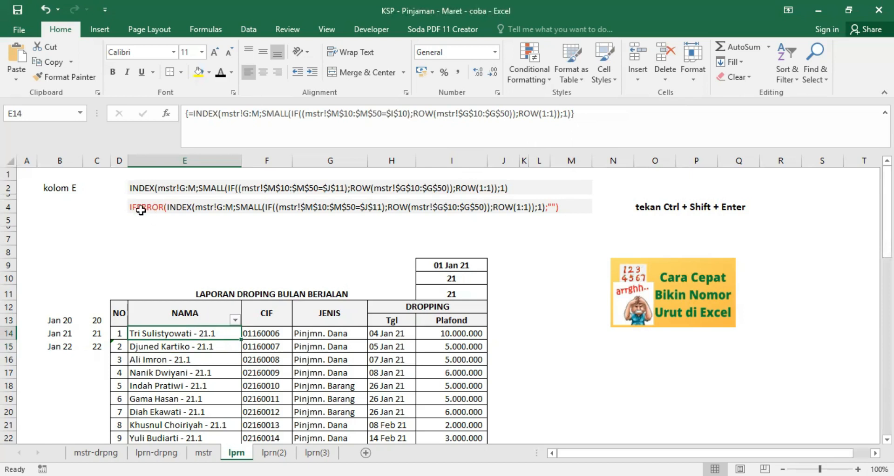
click(193, 113)
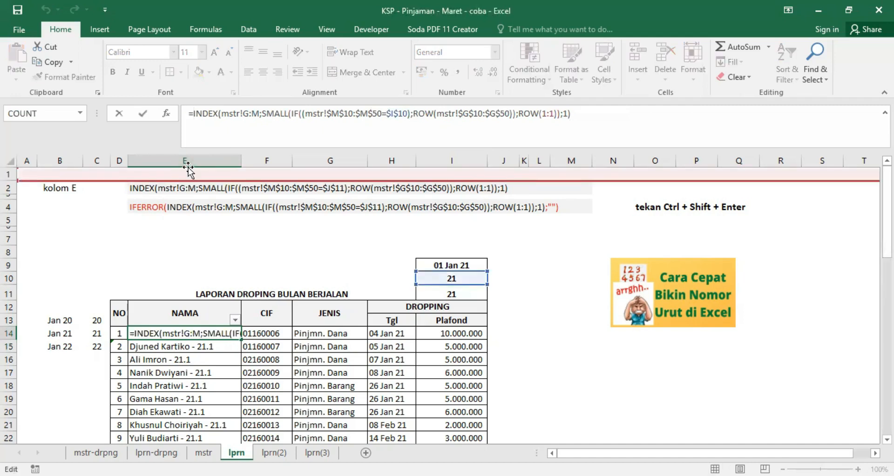
text(IFERROR)
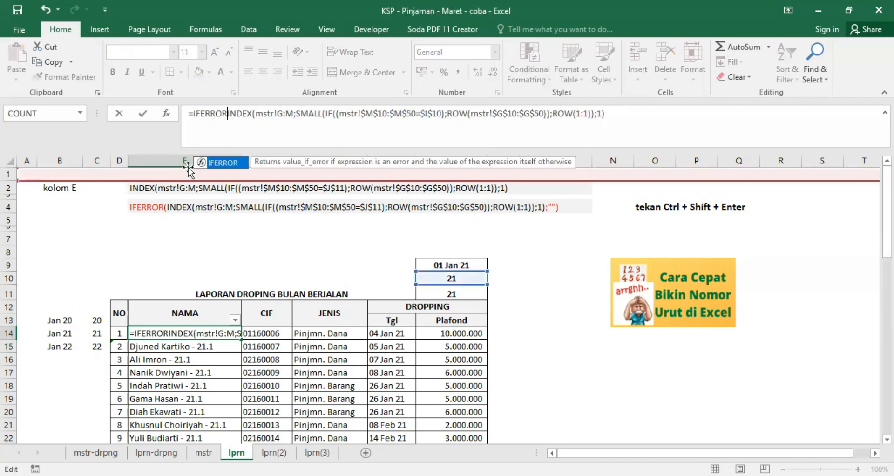
text(()
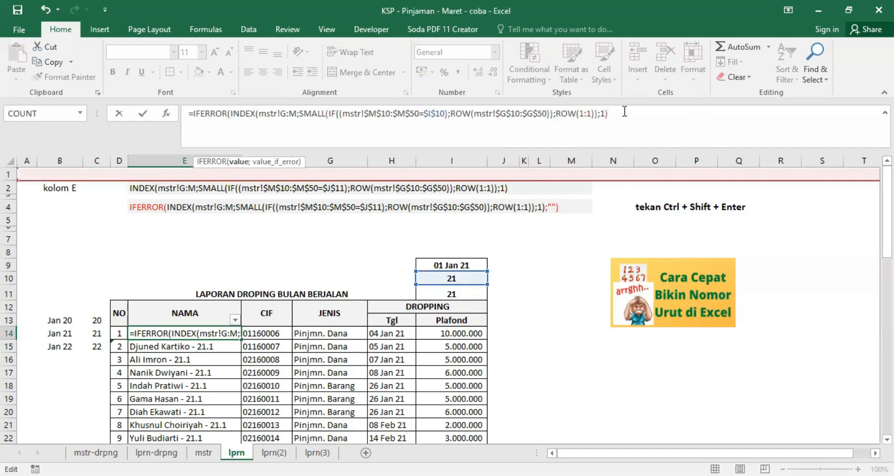
text(;)
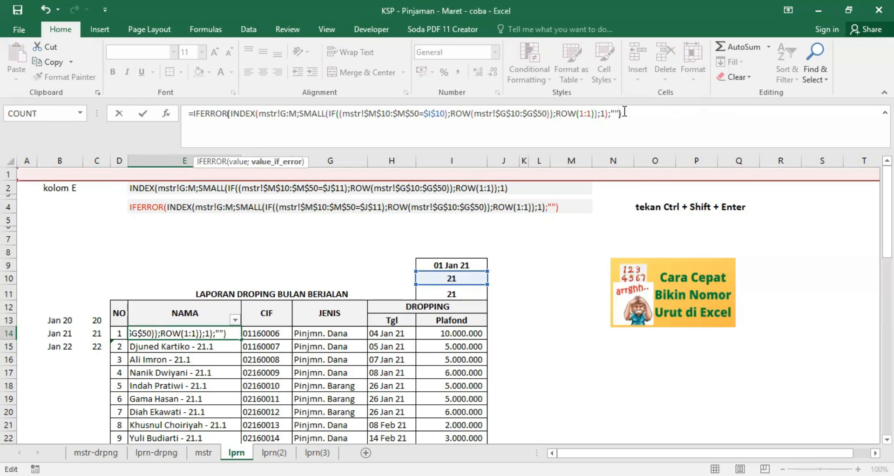
text(""))
key(ctrl+shift+Return)
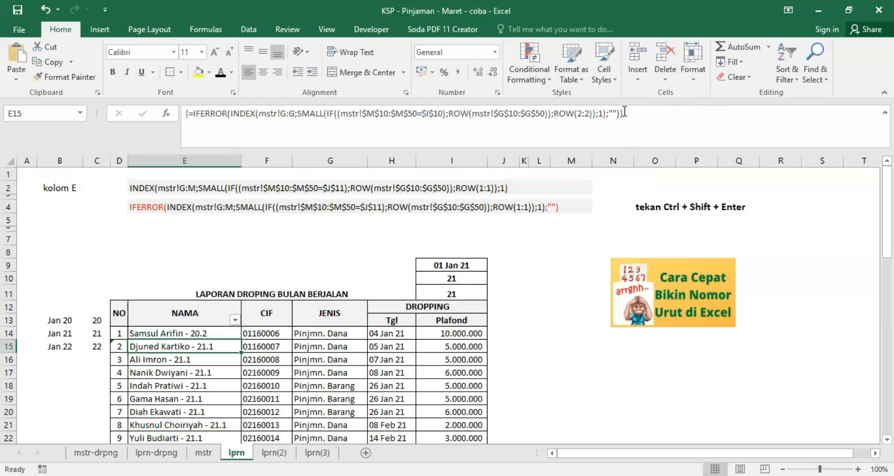
Step: Re-enter the IFERROR formula in E14 as an array formula and fill it down the NAMA column
click(205, 334)
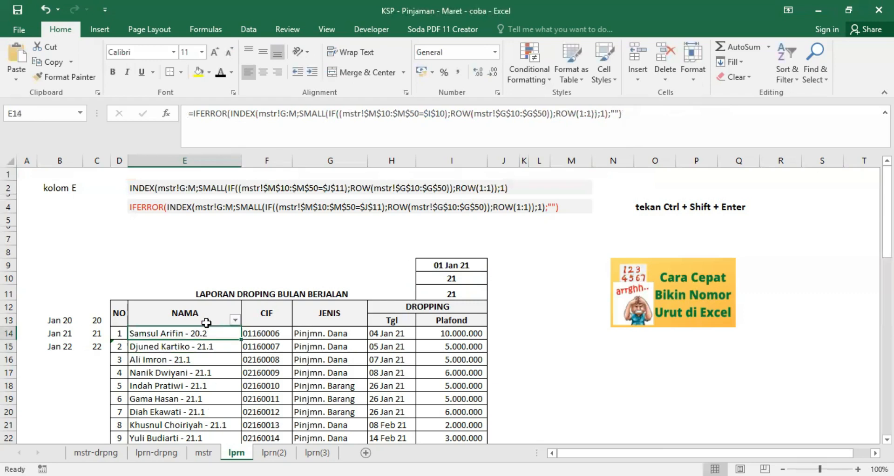
click(644, 107)
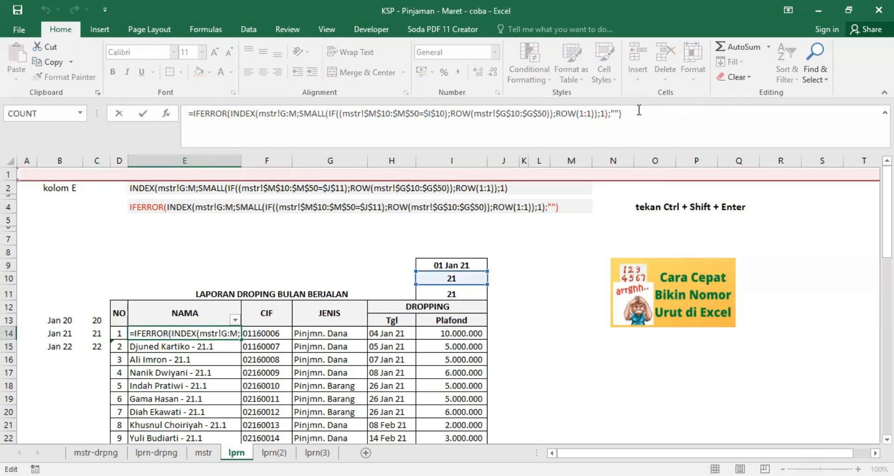
key(ctrl+shift+Return)
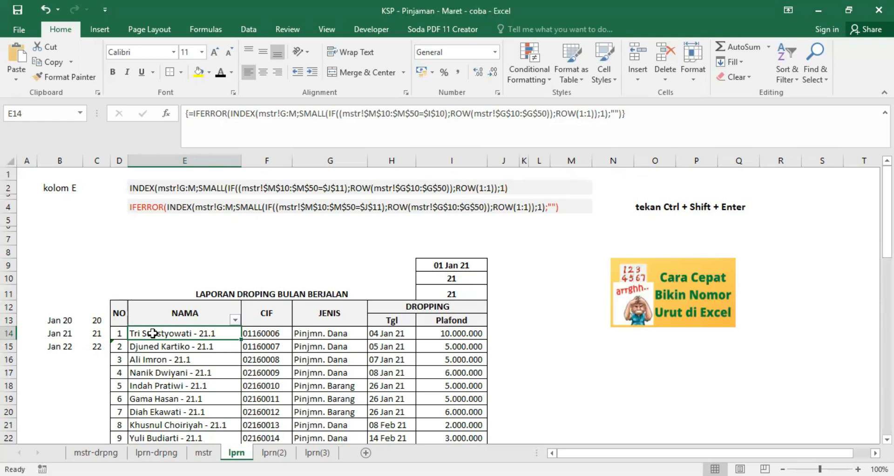
double_click(239, 339)
scroll(190, 397, down, 1)
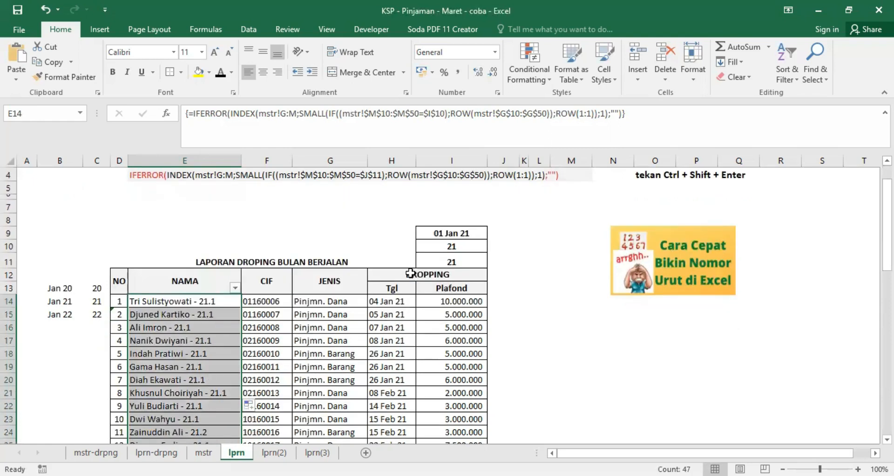
Step: Check the year formula in I10 against the filled report rows, and set the report date in I9 to Jan 20
click(448, 247)
scroll(181, 332, down, 3)
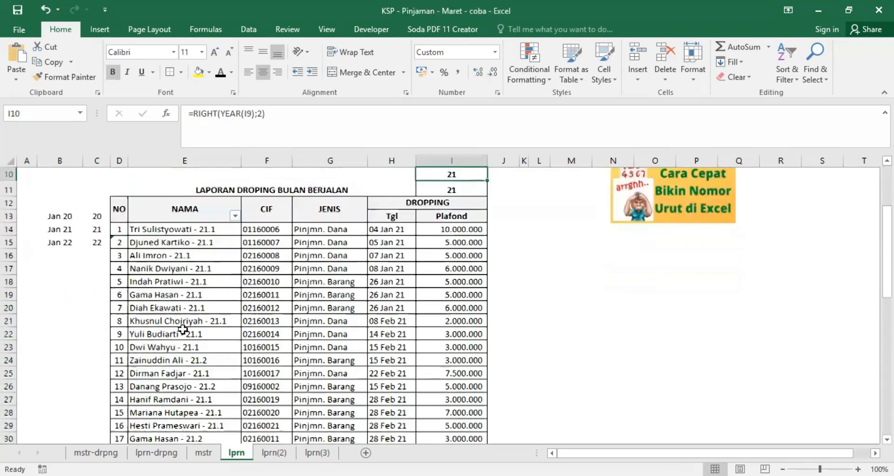
scroll(442, 216, up, 3)
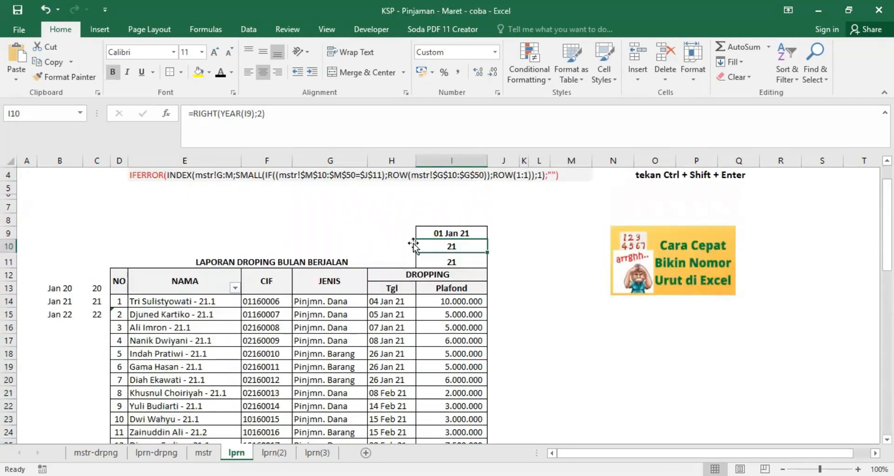
scroll(245, 368, down, 9)
scroll(517, 310, up, 10)
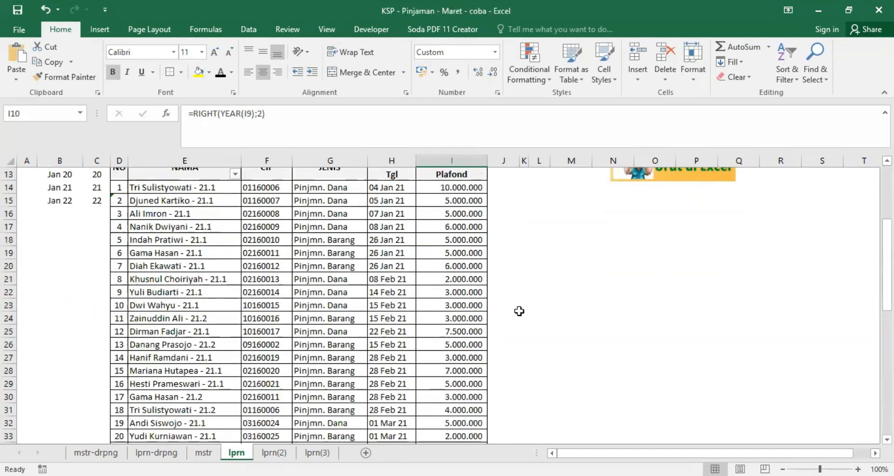
click(464, 265)
click(497, 264)
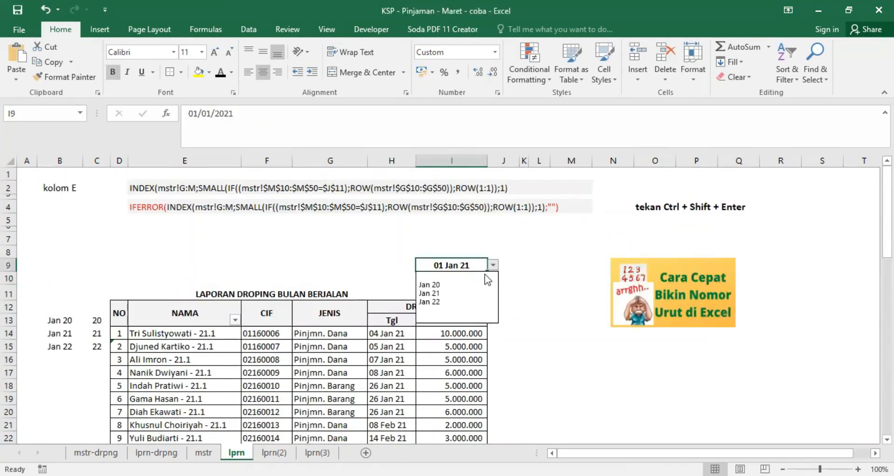
click(450, 284)
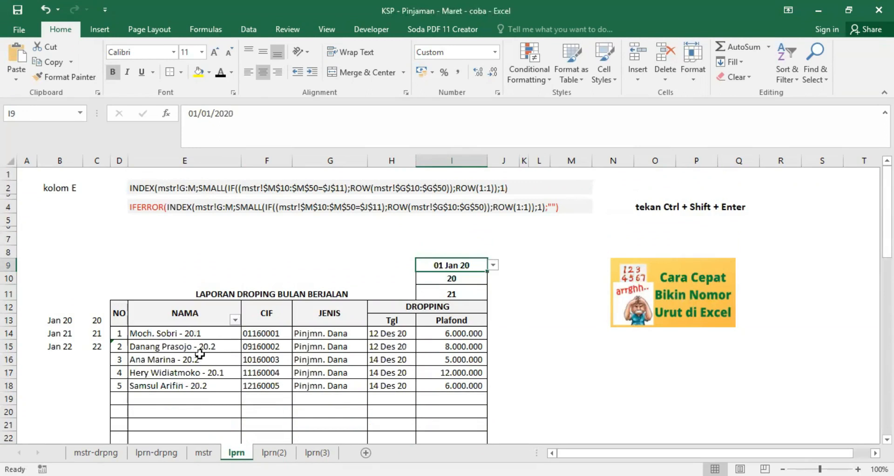
Step: Highlight the year-20 records F10:J14 on mstr to compare with the report, and relate lprn cell E14 to the NAMAS column
click(204, 452)
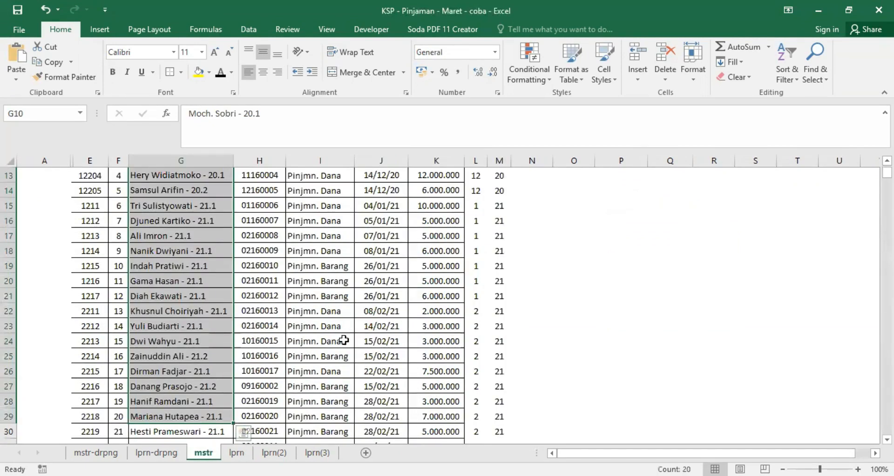
scroll(354, 326, up, 4)
drag(119, 310, 375, 371)
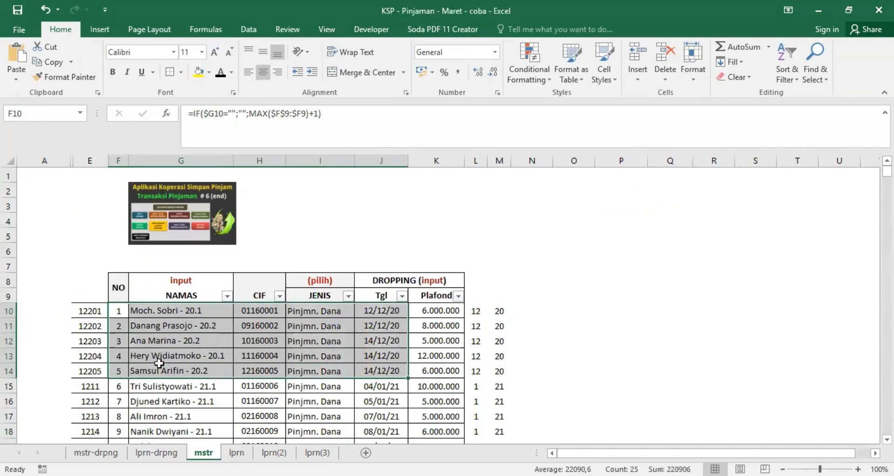
click(237, 452)
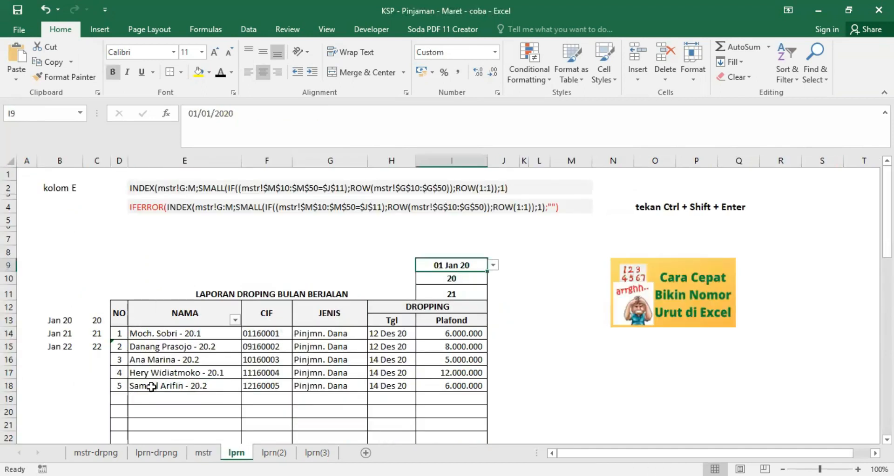
click(183, 331)
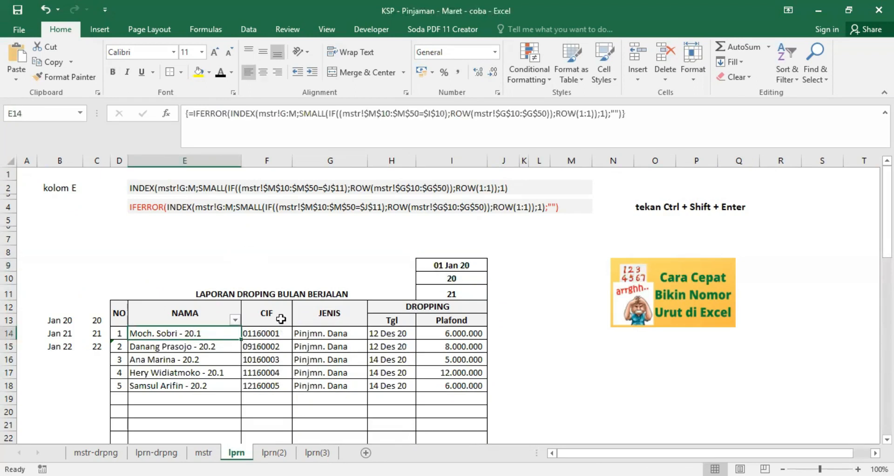
click(203, 452)
click(188, 292)
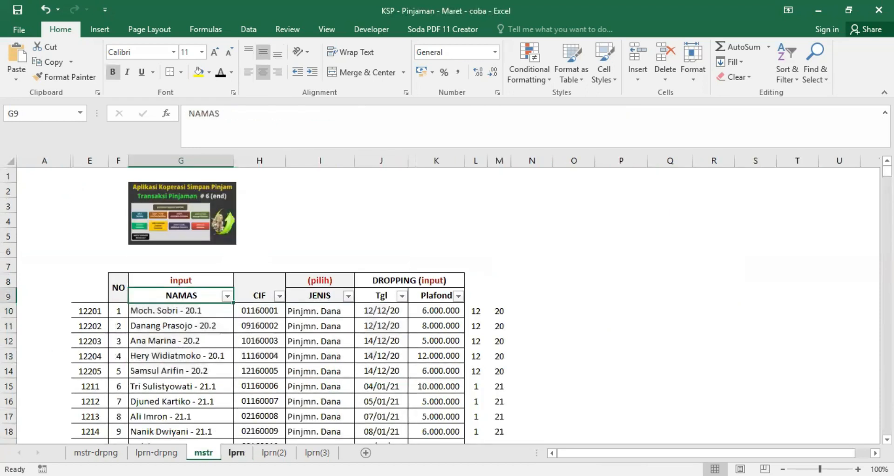
key(ctrl+Page_Down)
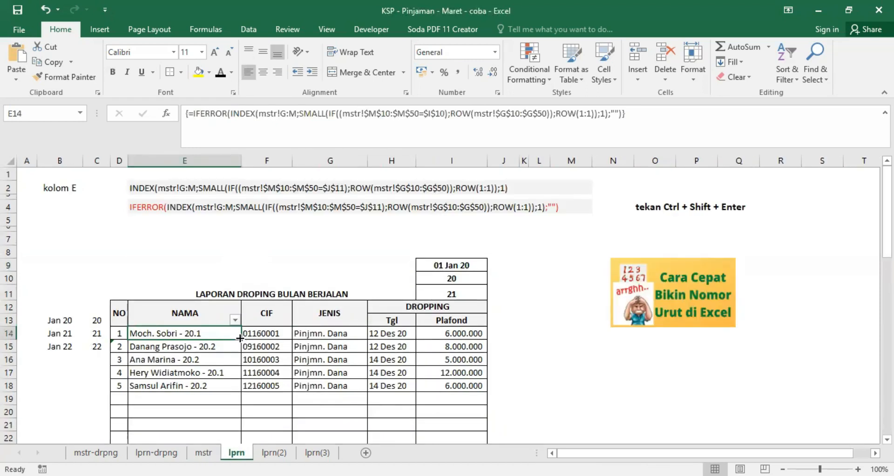
Step: Copy the E14 array formula across to F14 in the CIF column and center that cell
drag(241, 338, 265, 337)
click(266, 338)
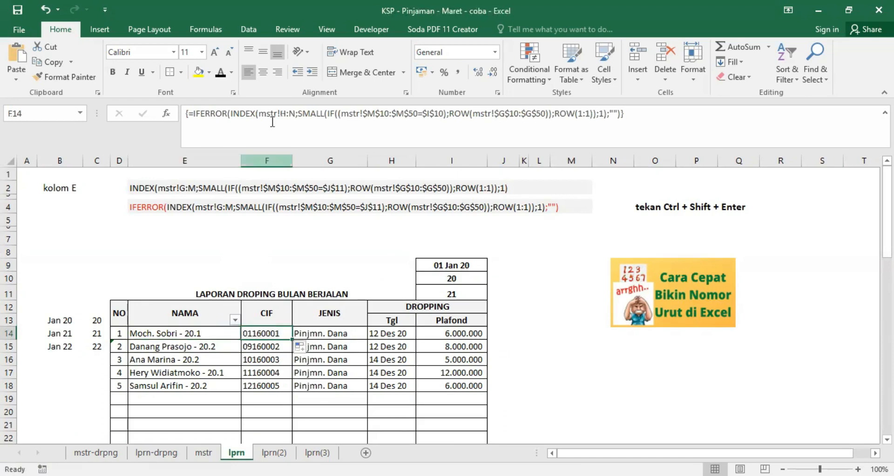
click(262, 72)
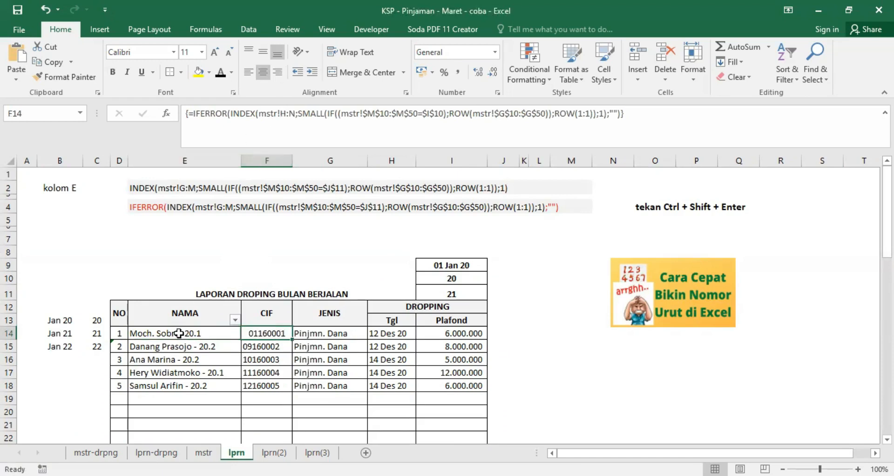
Step: Compare the INDEX ranges in E14 and F14, and copy the F14 formula across to G14 under JENIS
click(178, 333)
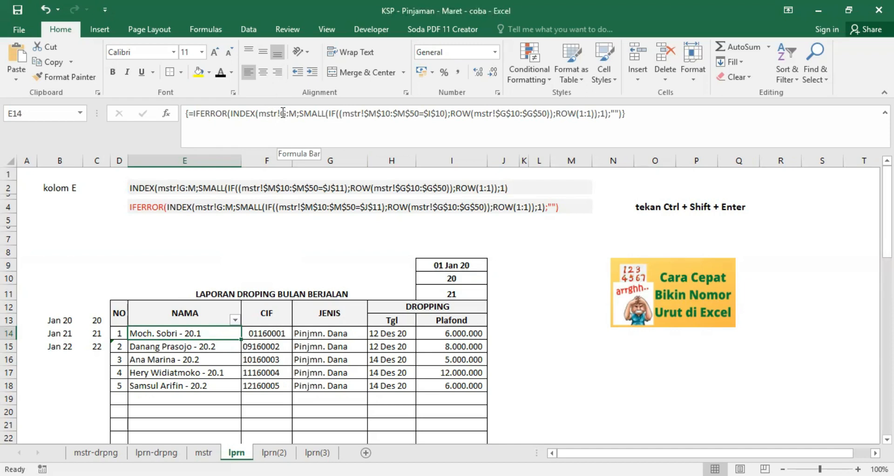
click(253, 331)
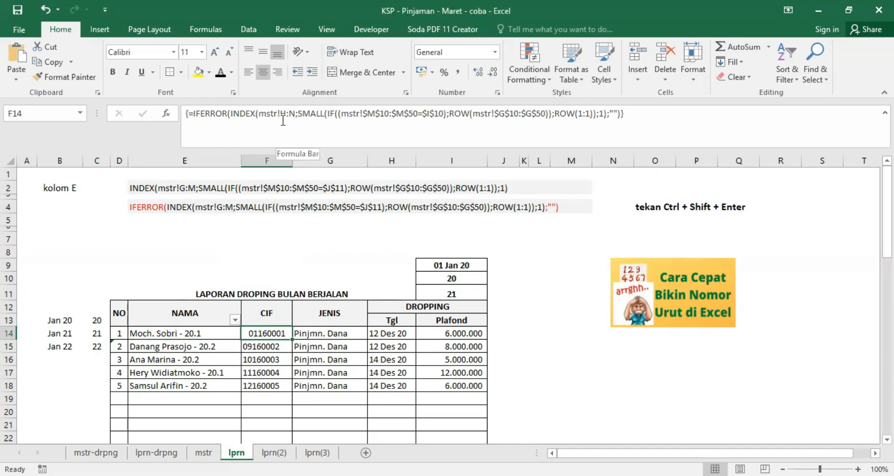
drag(291, 339, 339, 337)
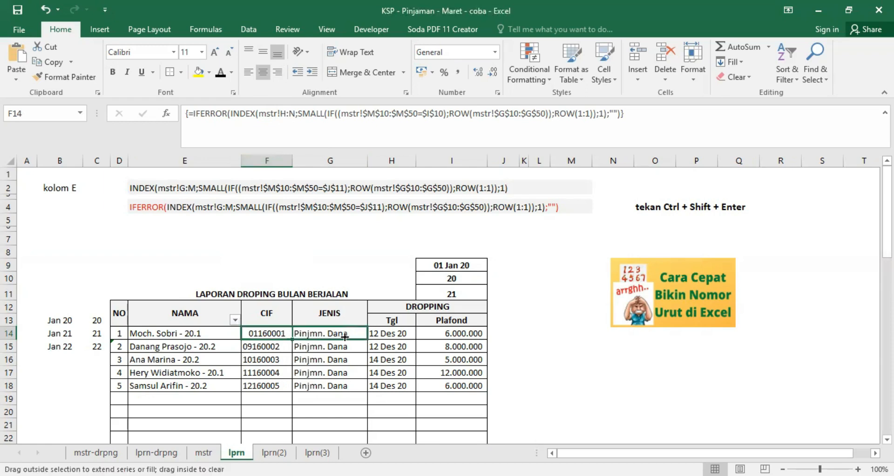
drag(344, 336, 345, 336)
click(340, 336)
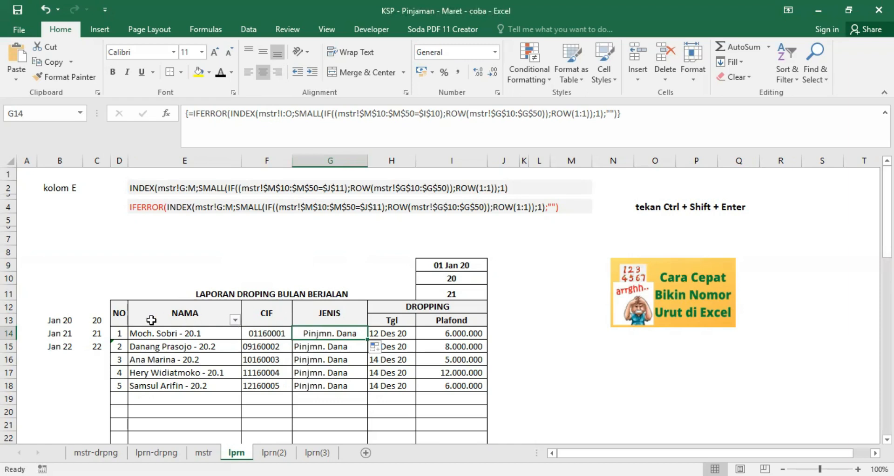
Step: Change the CIF header in F12 of lprn to TGL, and look up the date column on the mstr sheet
click(267, 318)
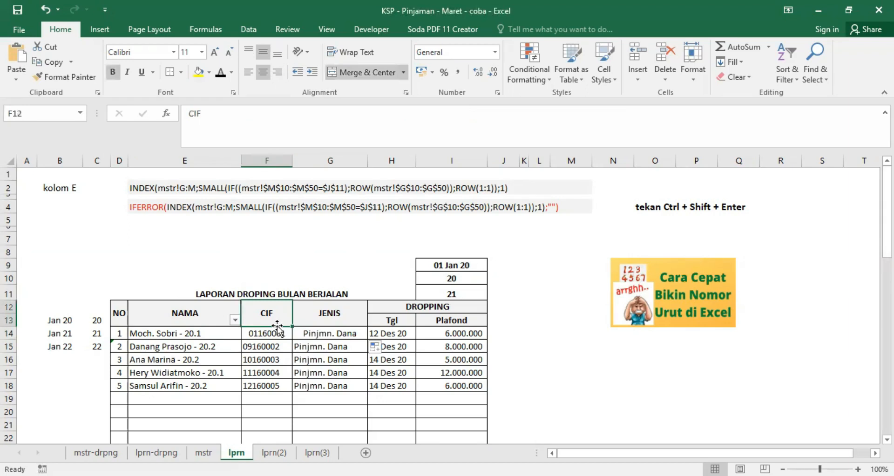
text(TGL)
key(Return)
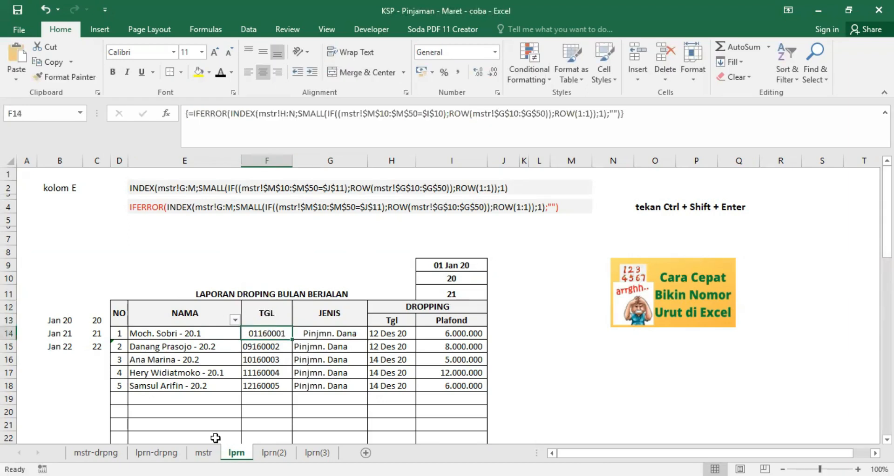
click(206, 453)
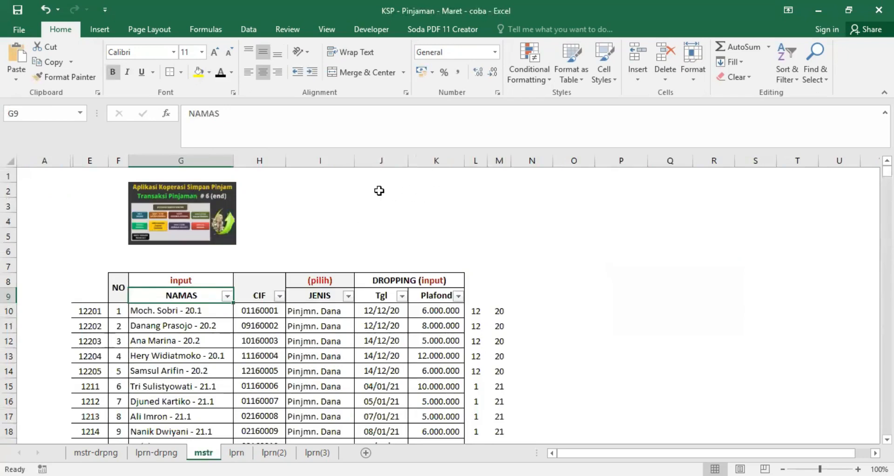
click(237, 452)
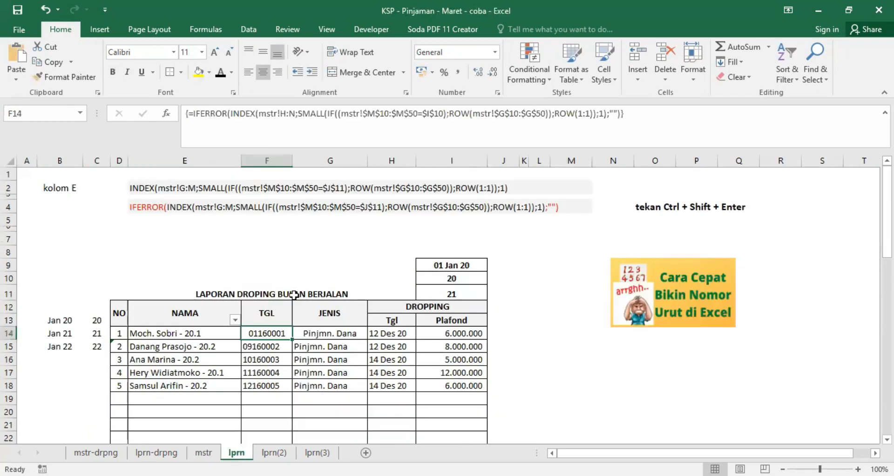
Step: Copy the E14 formula into F14 again, change its INDEX range to mstr!J:N, and enter it as an array formula
click(186, 333)
mouse_move(246, 339)
mouse_down()
mouse_move(277, 341)
mouse_move(264, 338)
mouse_up()
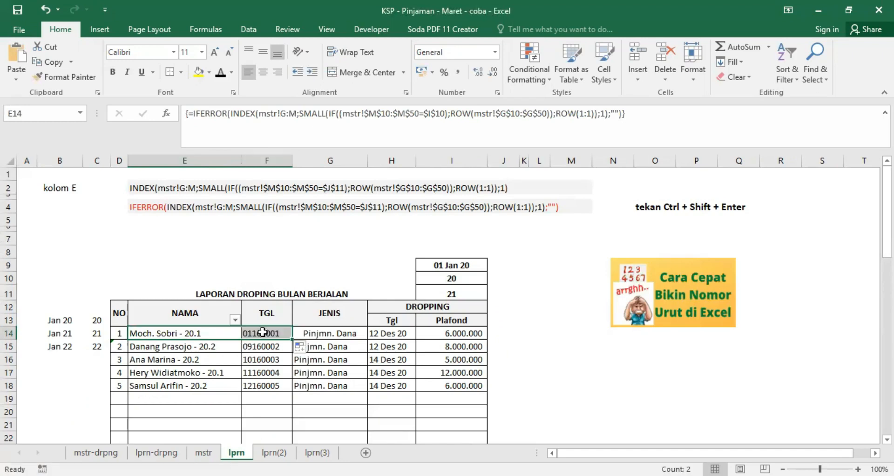
click(263, 338)
click(282, 113)
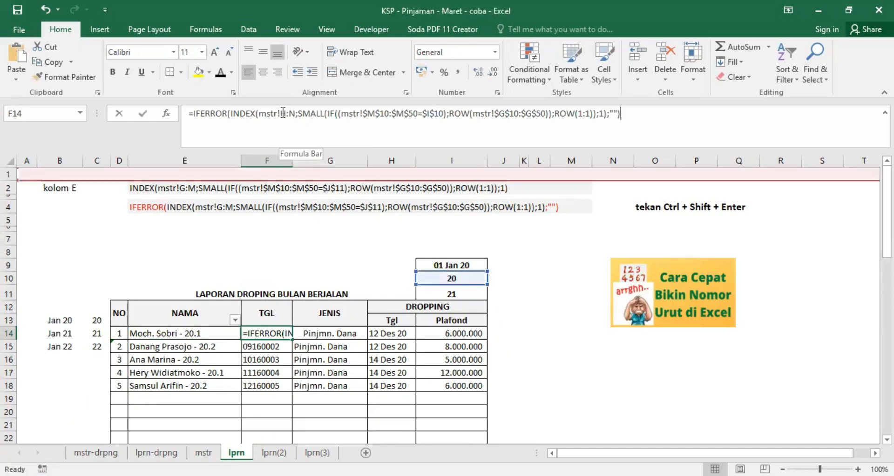
text(J)
key(Delete)
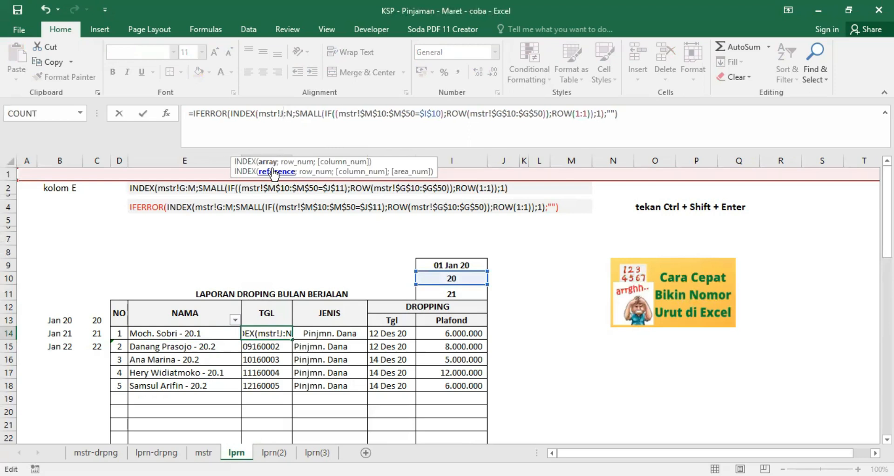
key(ctrl+shift+Return)
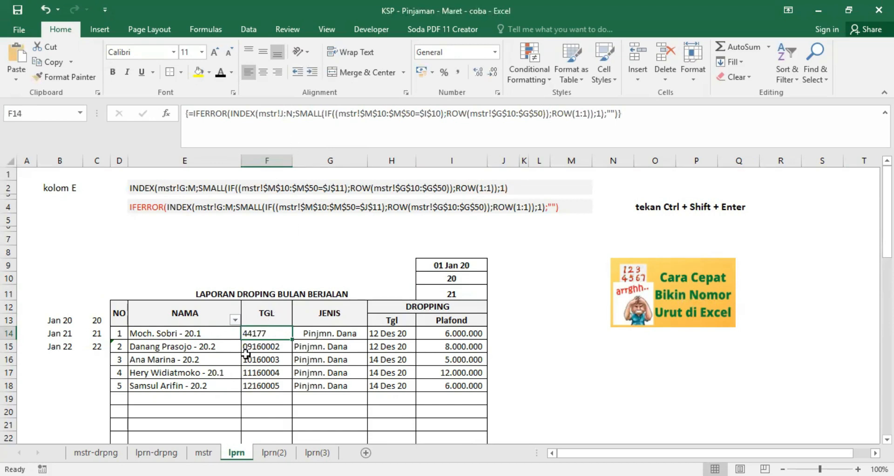
Step: Apply the custom date format [$-en-ID,1]dd/mm/yy;@ to F14 under TGL and center the cell
right_click(263, 331)
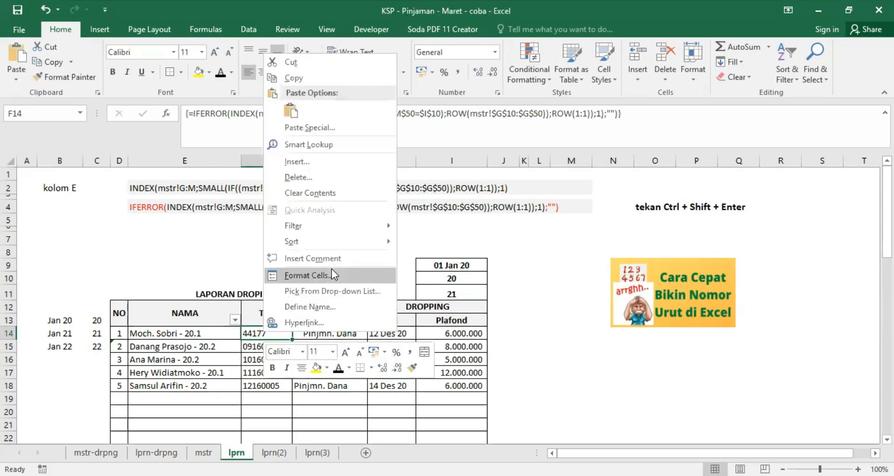
click(279, 247)
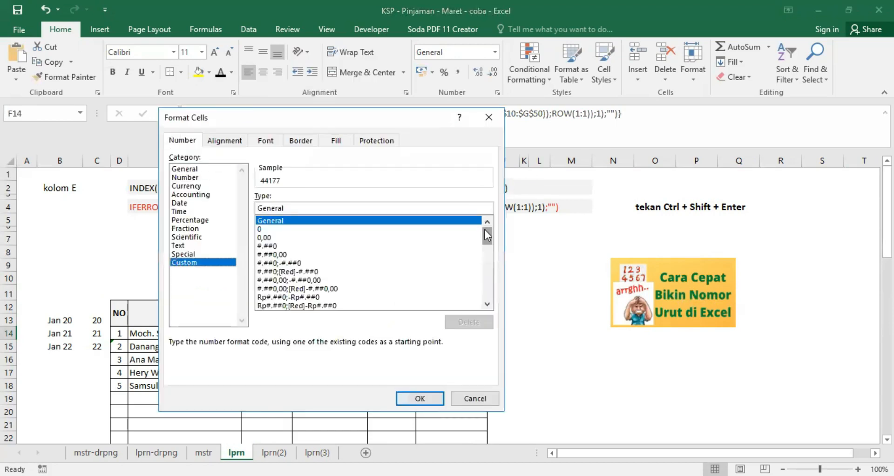
drag(486, 232, 487, 321)
click(272, 299)
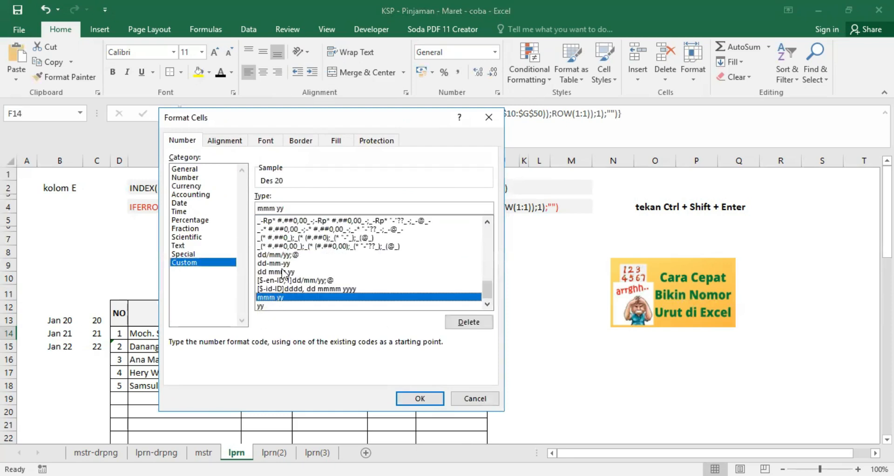
click(282, 279)
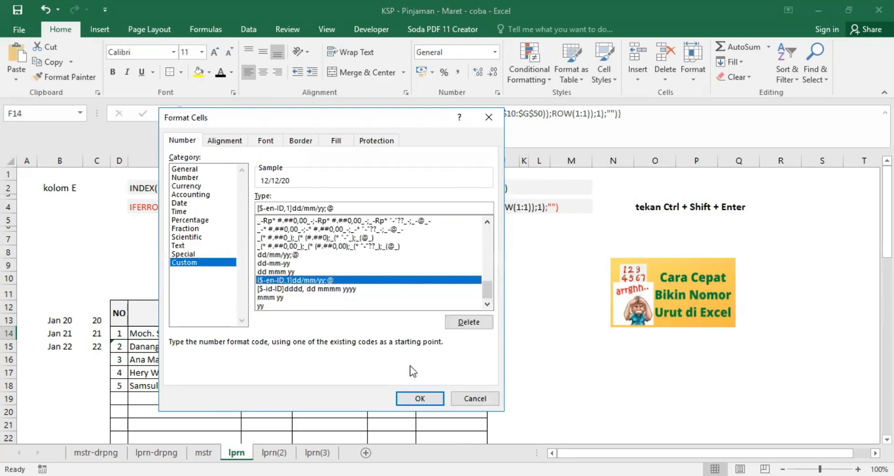
click(413, 398)
click(264, 75)
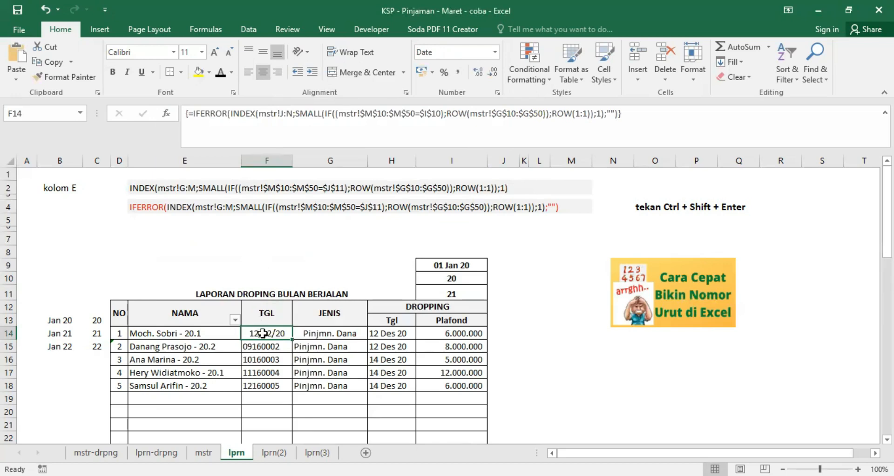
Step: Copy the E14 array formula across to F14 again and change the header in F12 to CIF
click(213, 331)
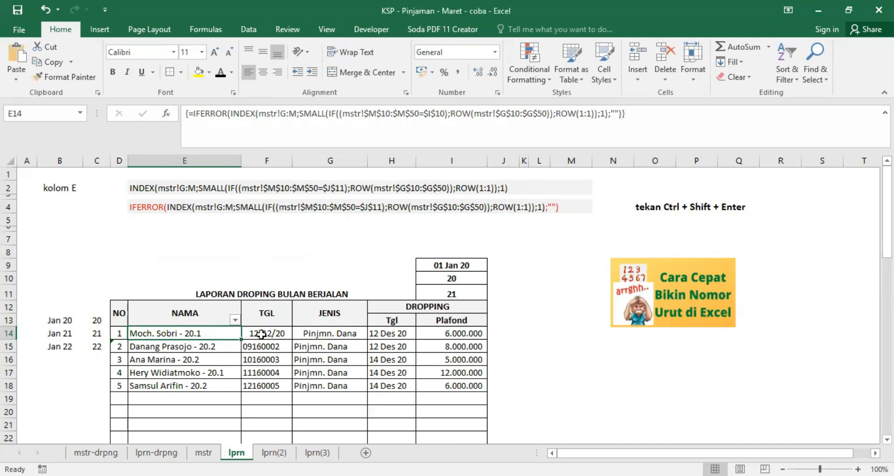
drag(240, 338, 281, 339)
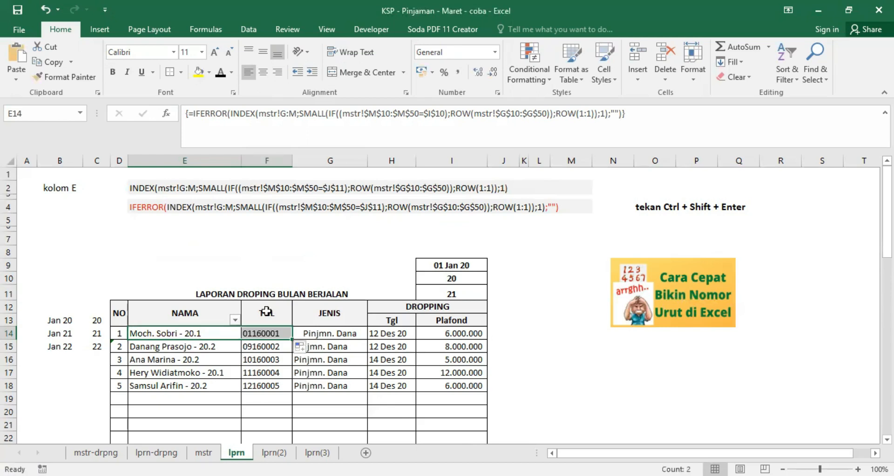
click(266, 312)
text(CIF)
key(Return)
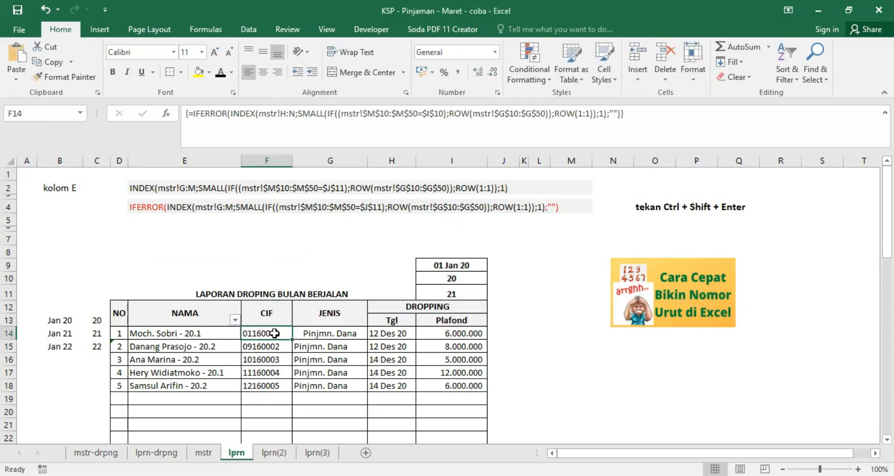
Step: Check the F14 formula against E14 and the mstr columns, then center F14 and fill it down the CIF column
click(204, 452)
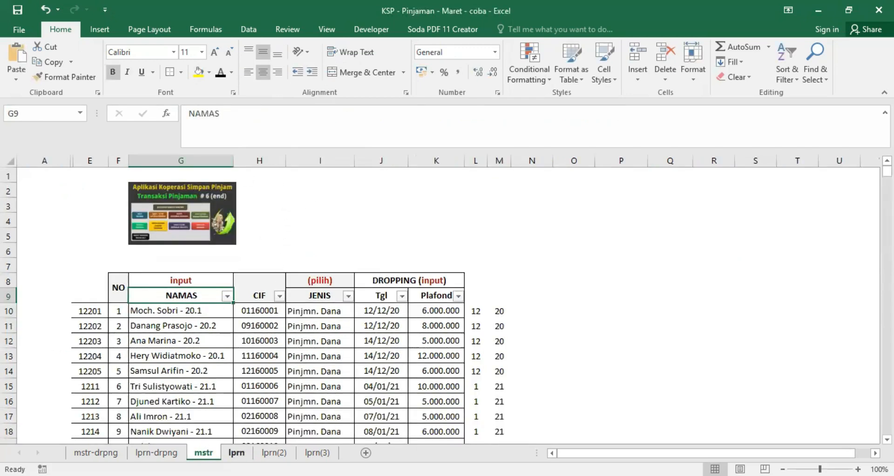
key(ctrl+Page_Down)
click(196, 333)
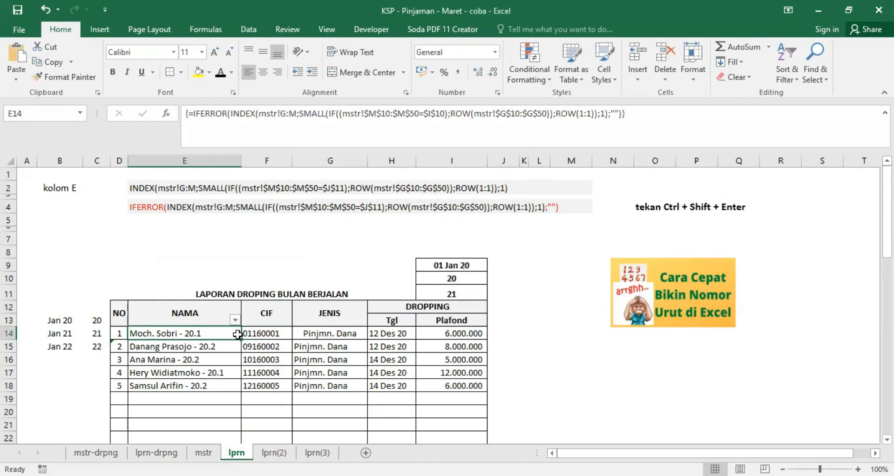
click(261, 334)
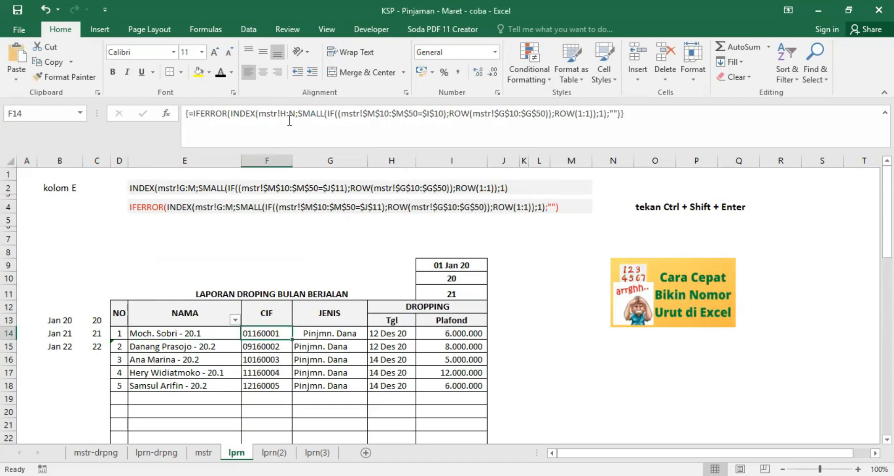
click(263, 73)
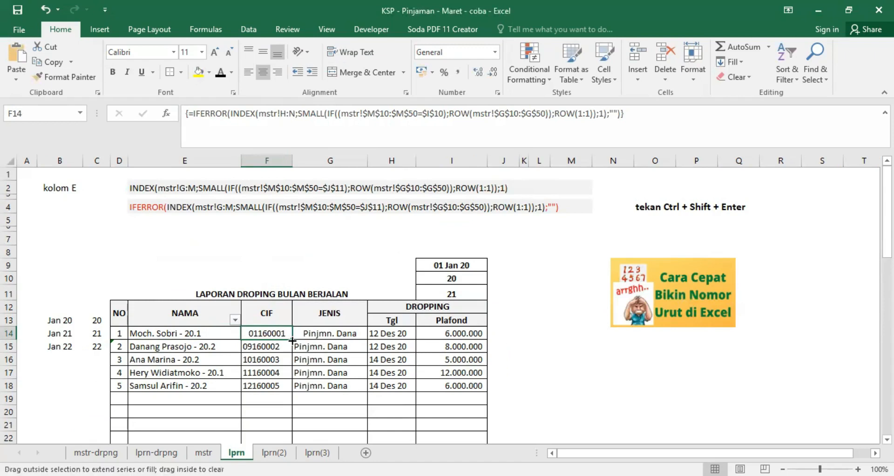
double_click(293, 340)
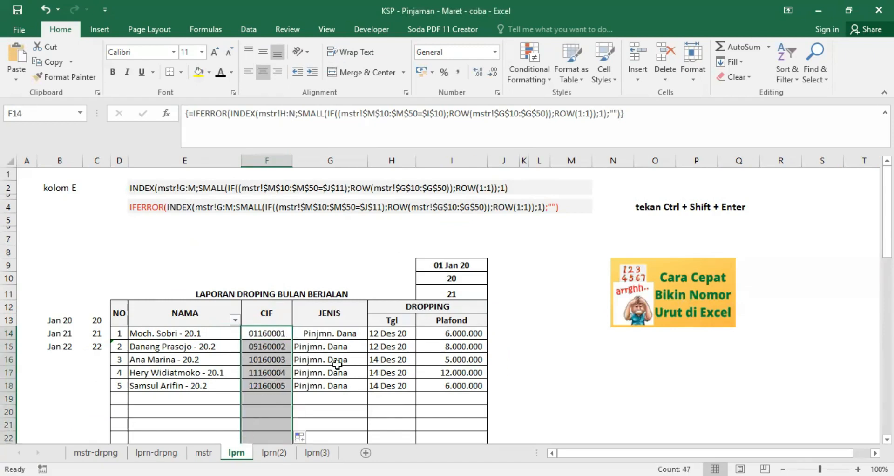
Step: Compare the G14 and F14 INDEX ranges, left-align G14 and fill its formula down the JENIS column
click(335, 333)
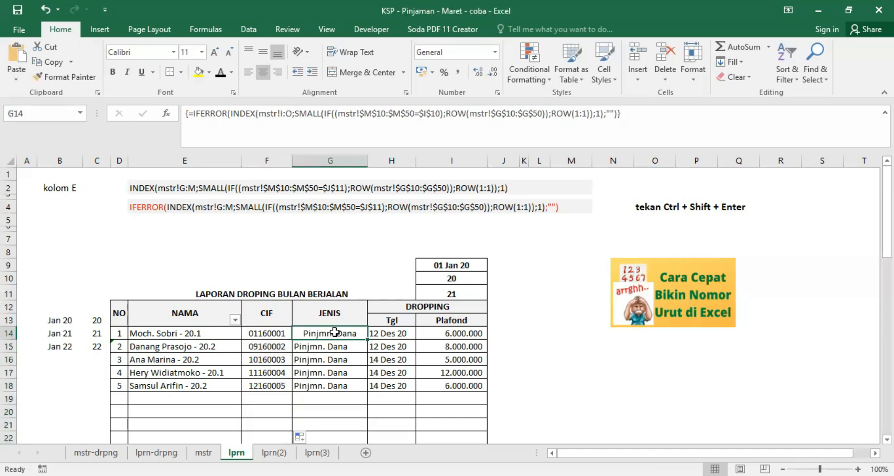
click(277, 334)
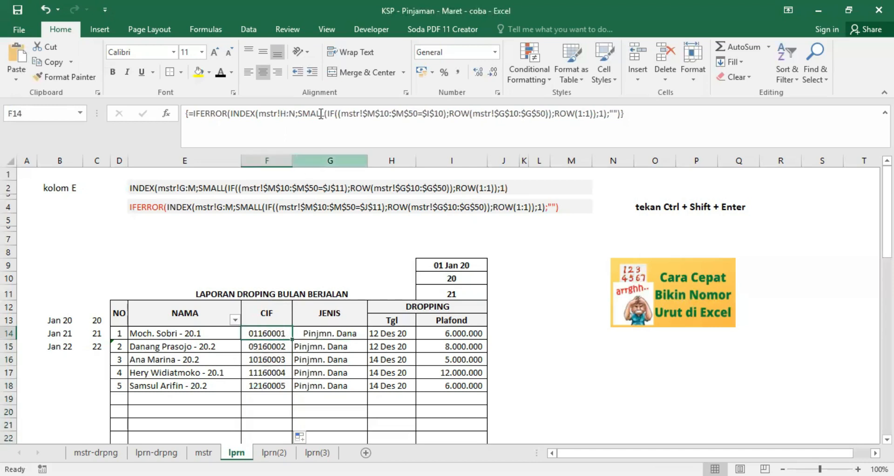
click(329, 331)
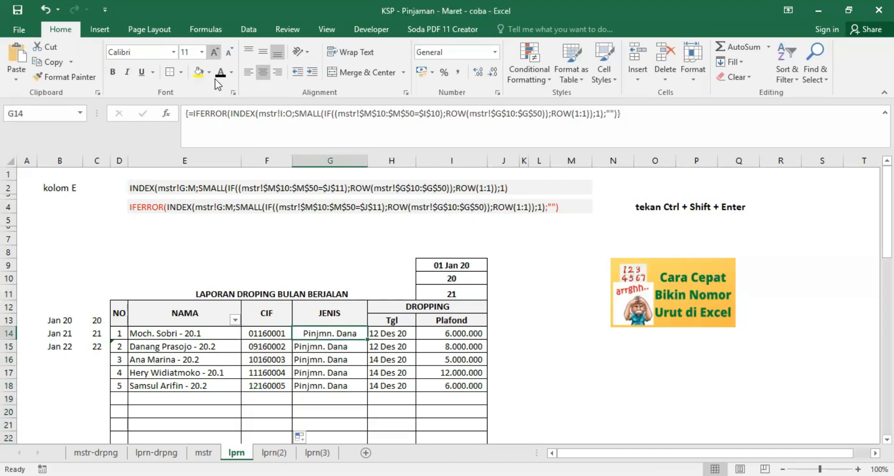
double_click(366, 339)
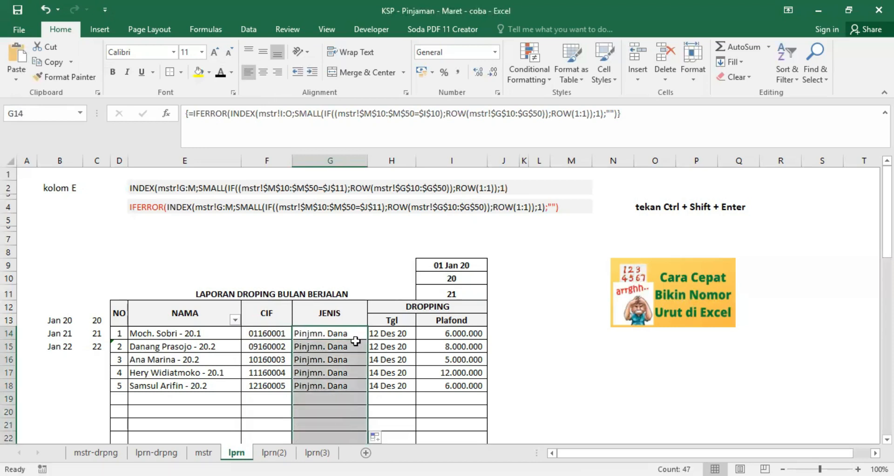
Step: Copy the G14 formula across to H14 and I14, and give H14 the custom date format dd mmm yy
drag(368, 340, 466, 340)
click(465, 337)
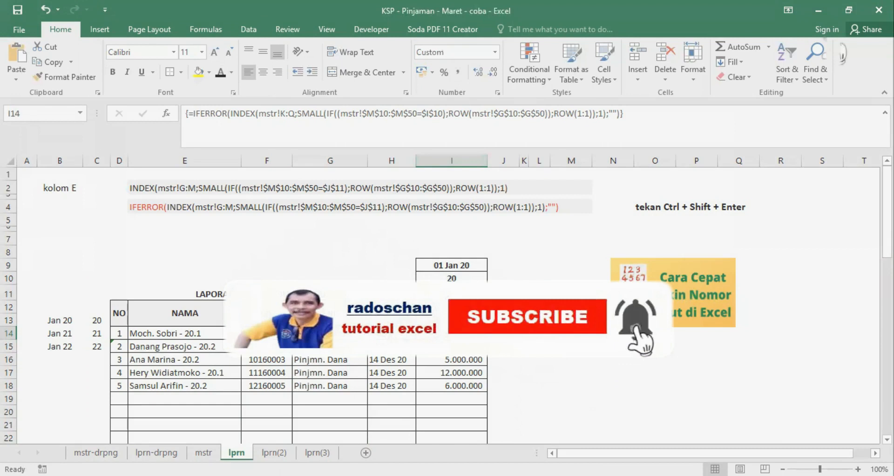
key(Left)
right_click(390, 337)
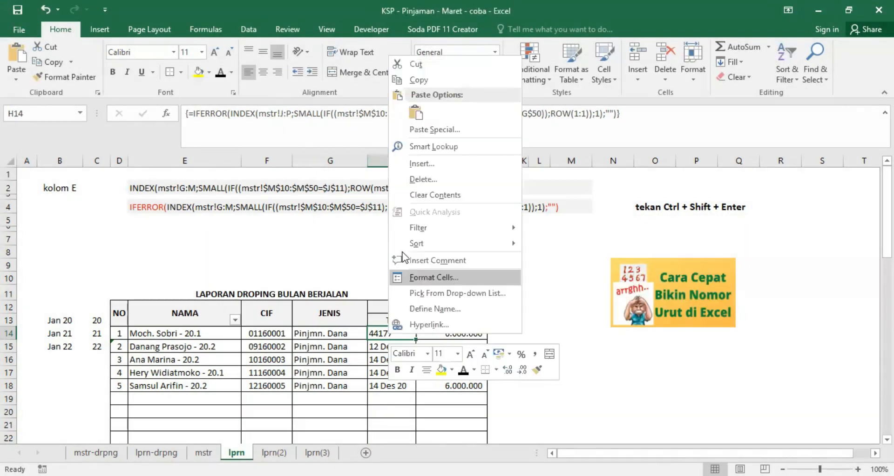
click(303, 269)
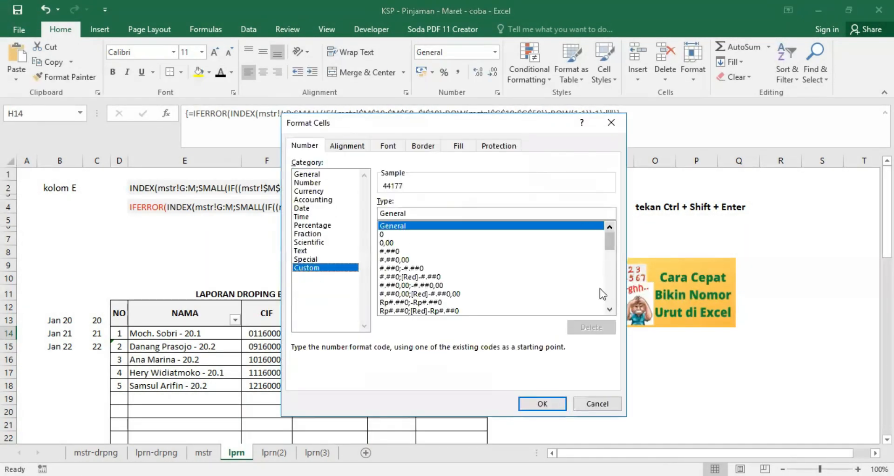
drag(611, 241, 594, 318)
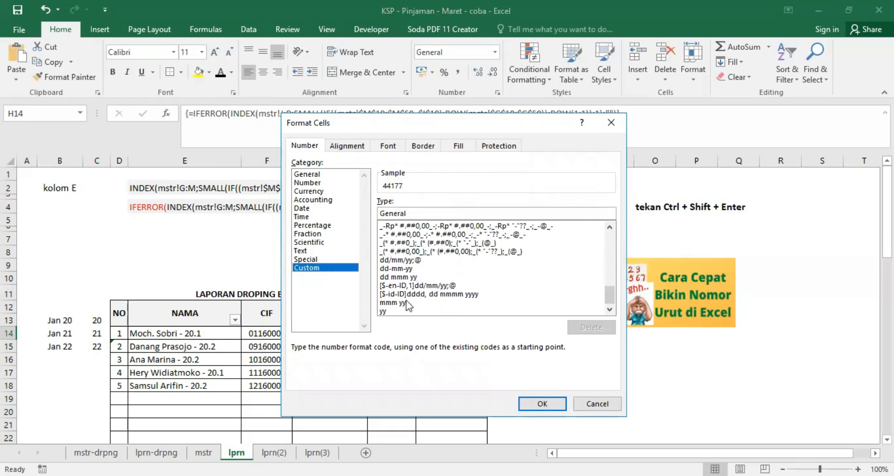
click(400, 277)
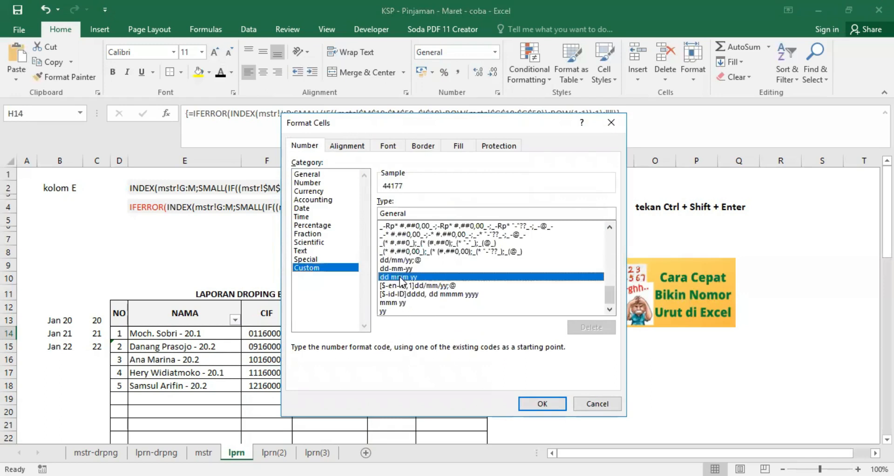
click(531, 404)
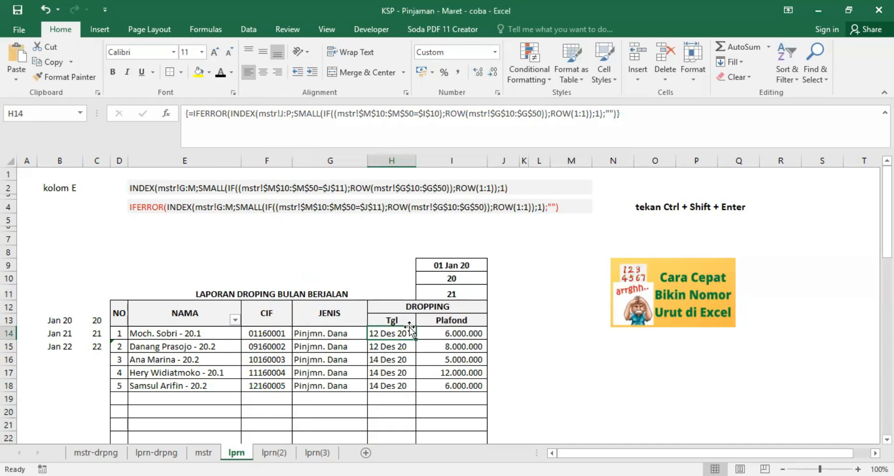
Step: Review the source dates in column B and the data validation list settings of cell I9
click(456, 266)
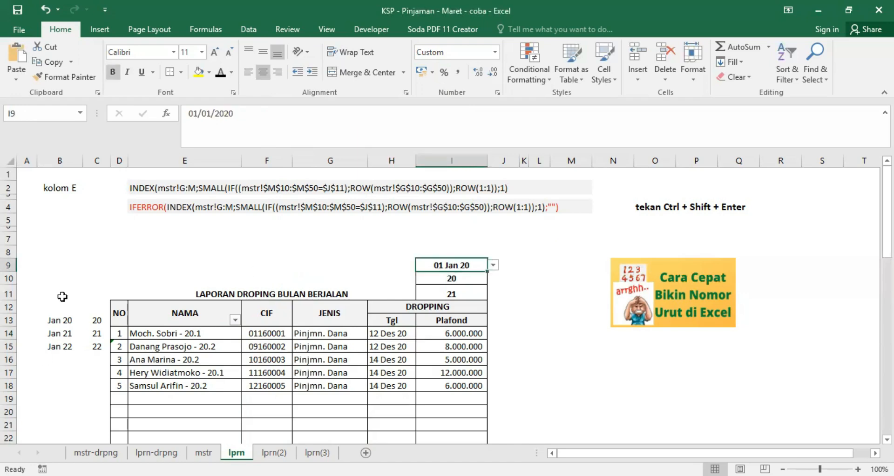
drag(55, 308, 49, 380)
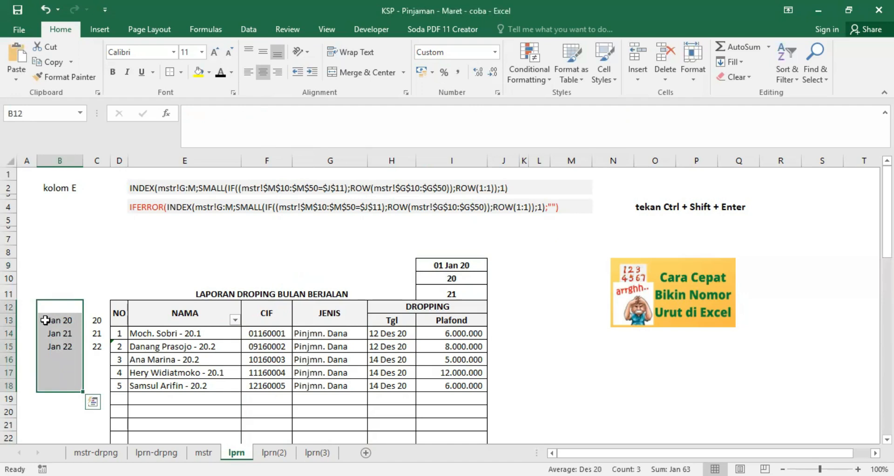
click(58, 318)
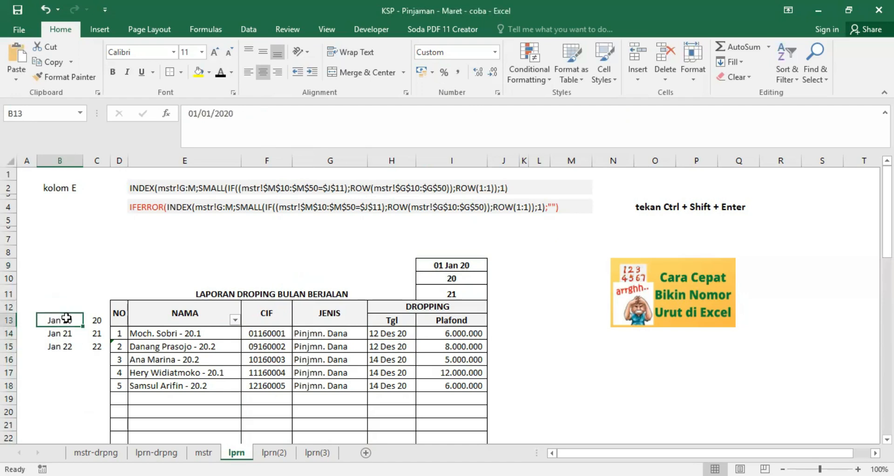
click(437, 261)
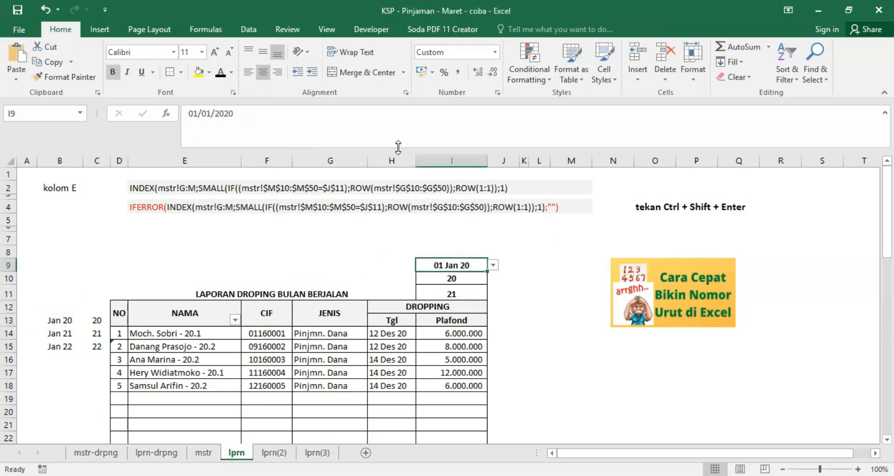
click(248, 29)
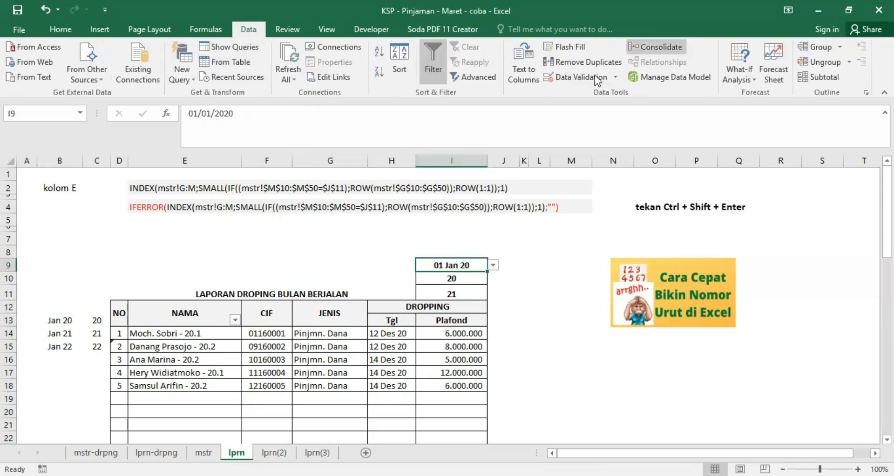
click(574, 76)
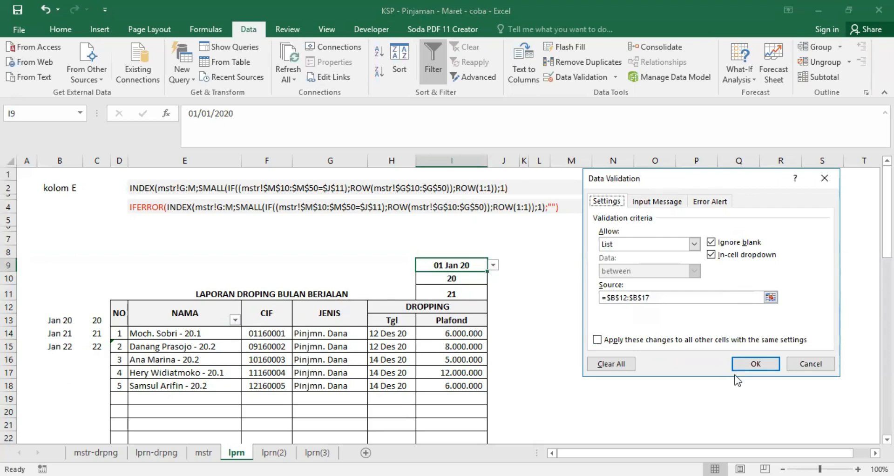
click(745, 365)
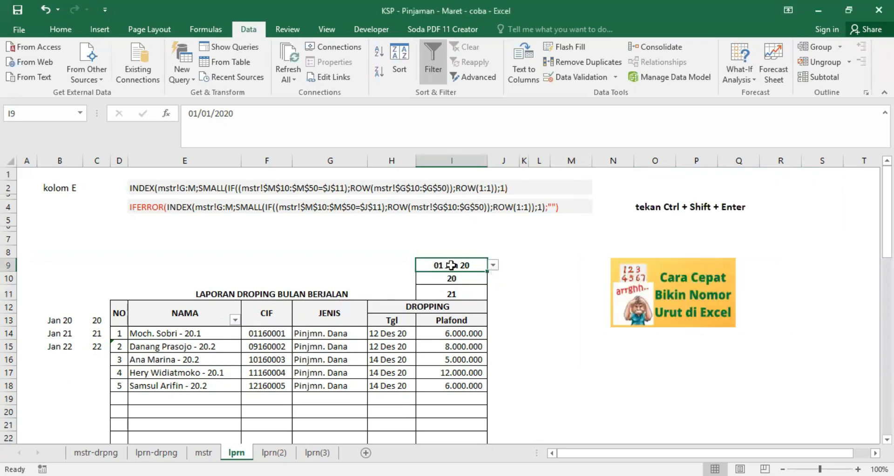
Step: Examine the year formula in I10 and compare it with the year column M on the mstr sheet
click(453, 280)
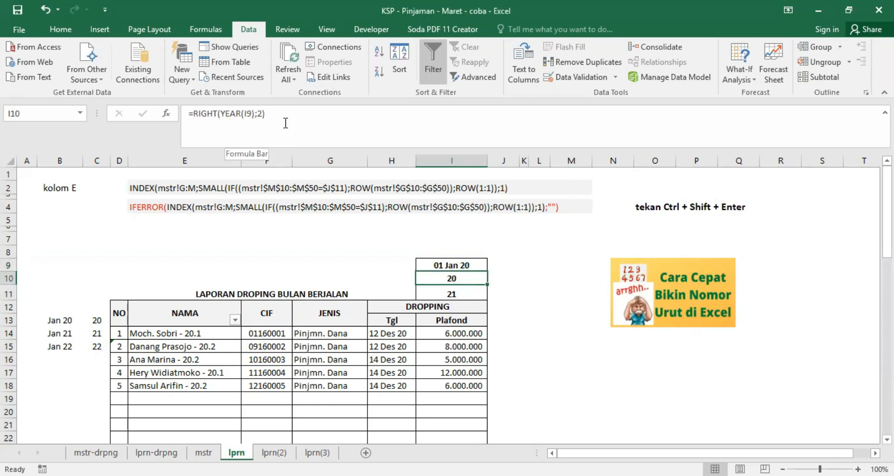
click(203, 453)
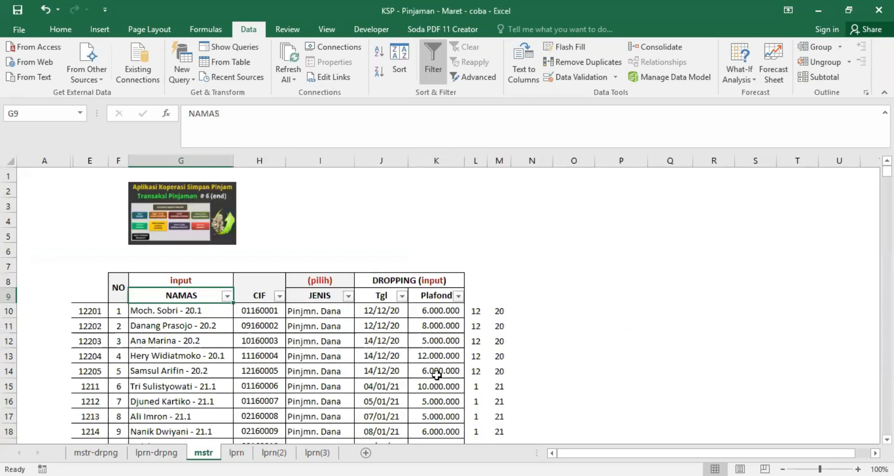
click(499, 307)
click(236, 452)
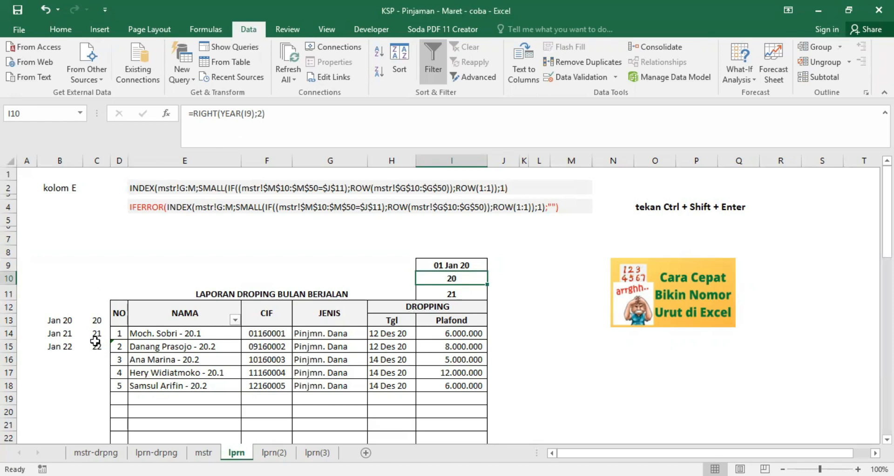
Step: Check the list validation settings of year cell I11 and choose 20 from its list
click(451, 294)
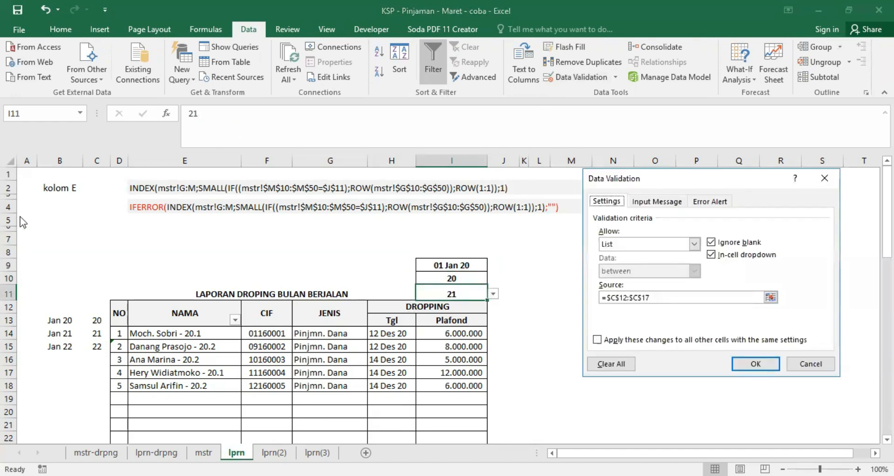
click(750, 364)
click(493, 294)
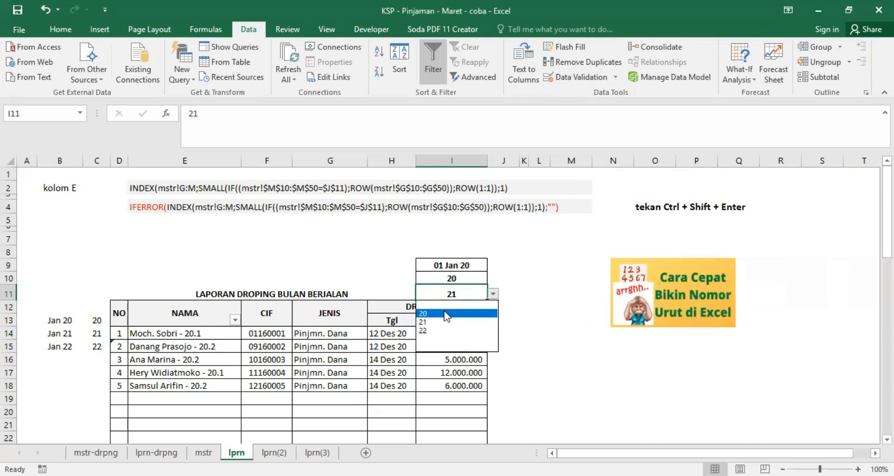
click(442, 313)
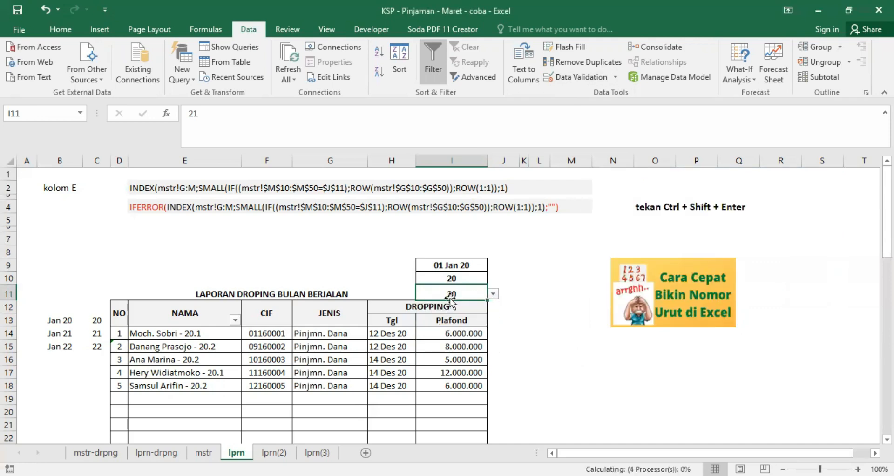
Step: Point the year condition of the E14 formula to $I$11 and enter it as an array formula
click(183, 334)
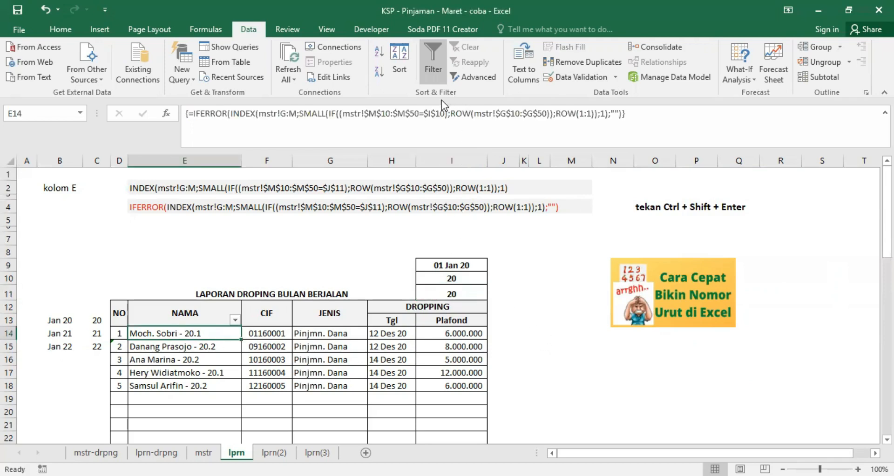
click(442, 114)
text(1)
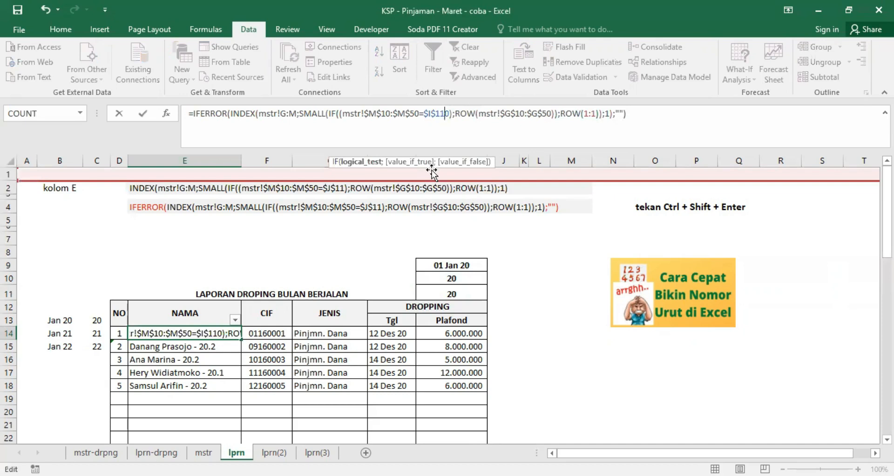
key(Delete)
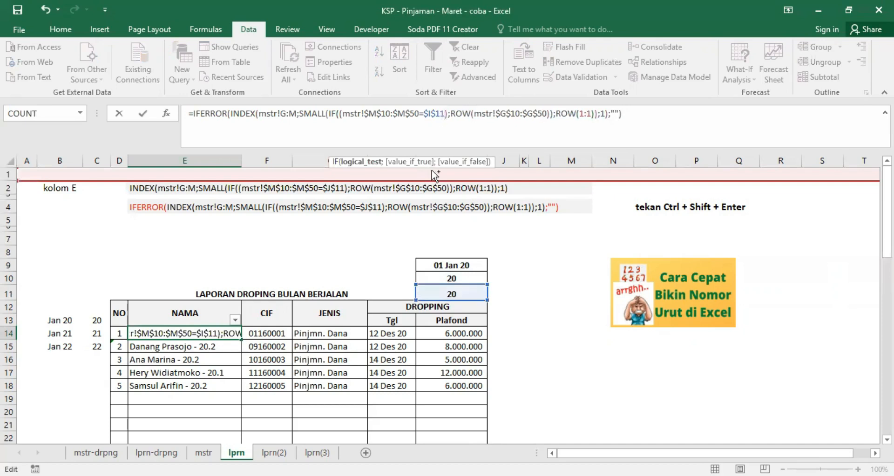
key(ctrl+shift+Return)
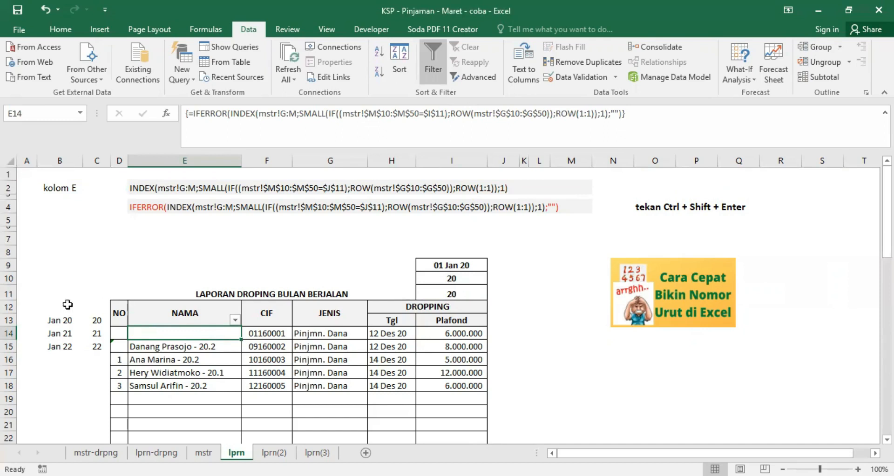
Step: Examine the list values in C13:C16, the IFERROR arguments of E14 and the year formula in I10
drag(96, 316, 95, 360)
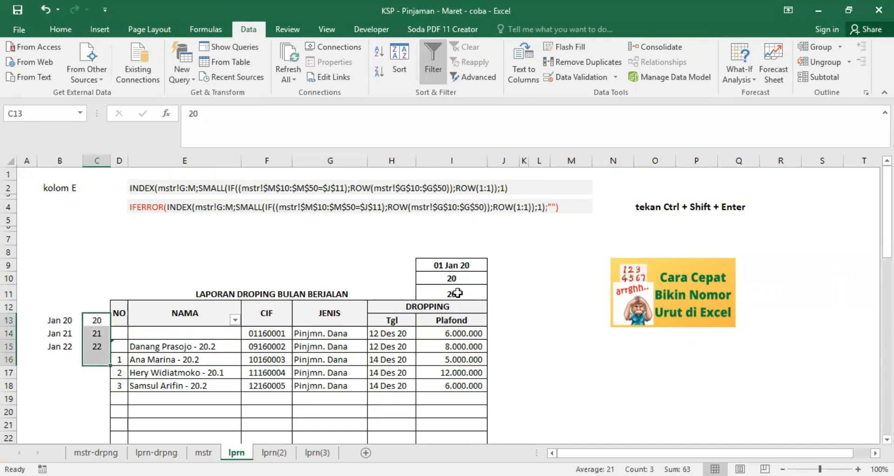
click(190, 332)
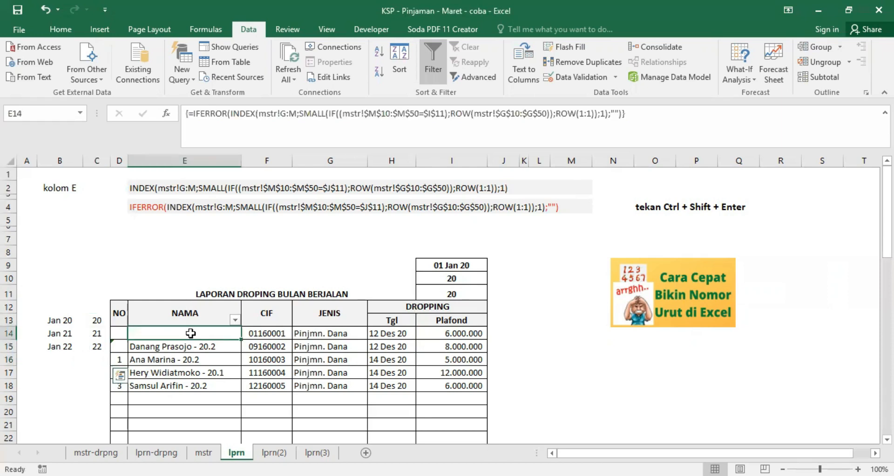
click(164, 116)
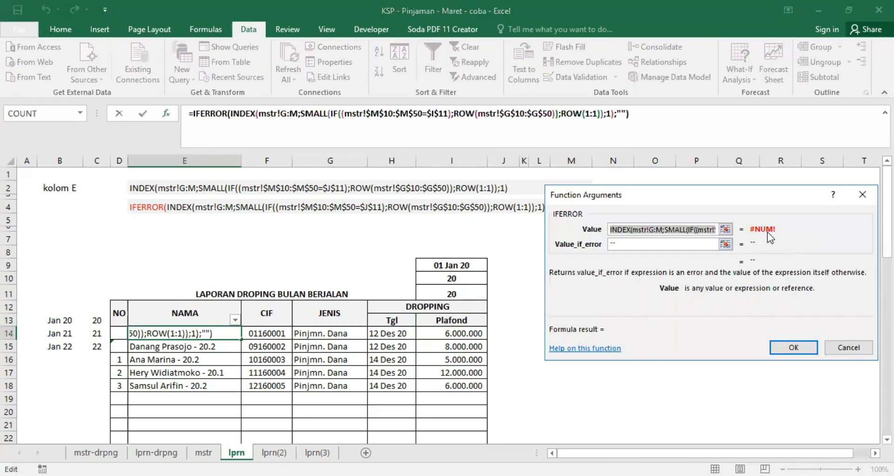
ctrl+shift+click(784, 347)
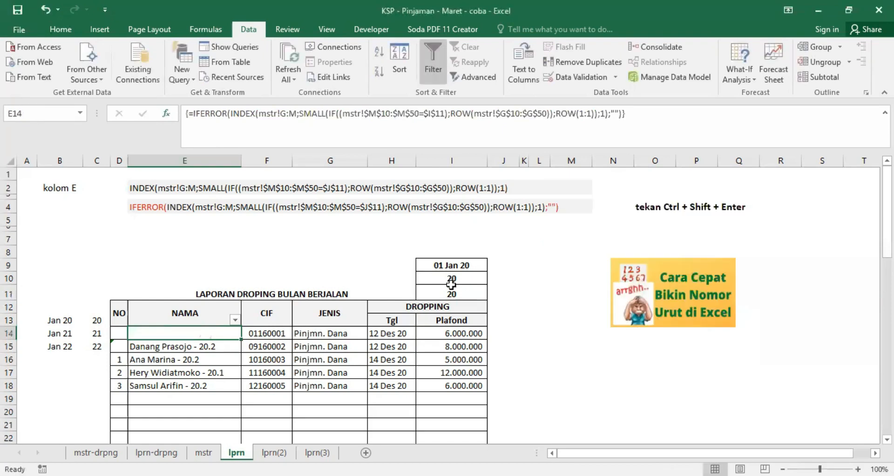
click(451, 278)
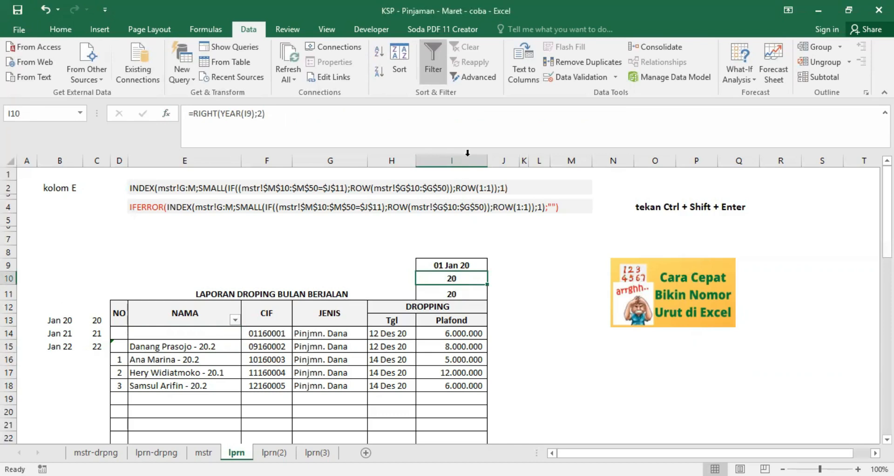
Step: Set the year condition of the E14 formula back to $I$10 and enter it as an array formula
click(208, 329)
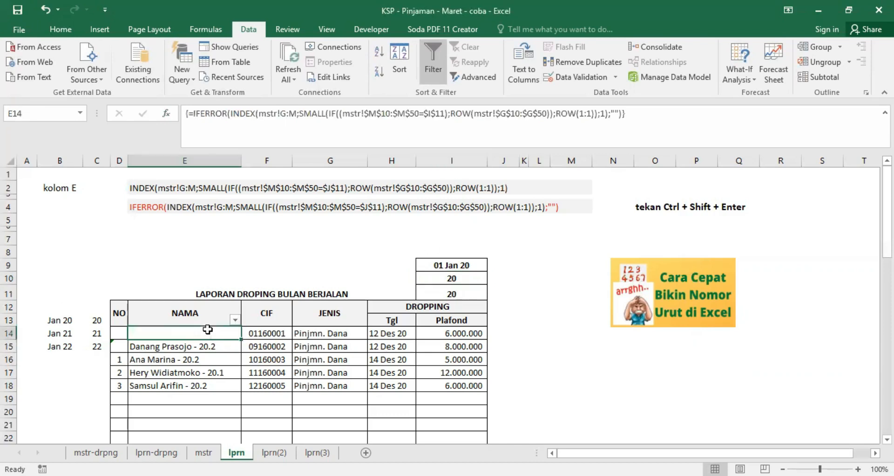
click(437, 113)
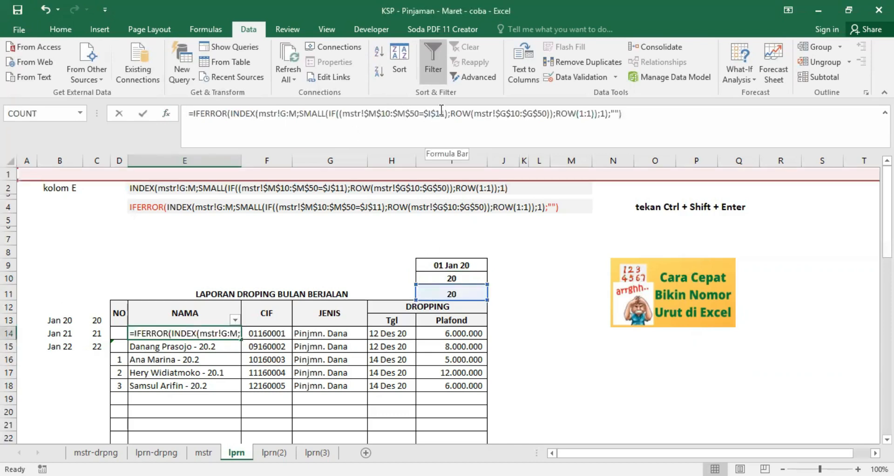
text(0)
key(Delete)
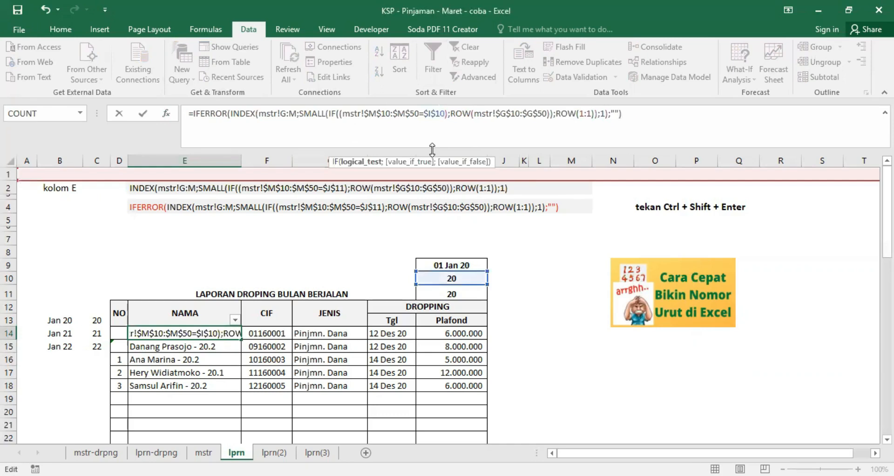
key(ctrl+shift+Return)
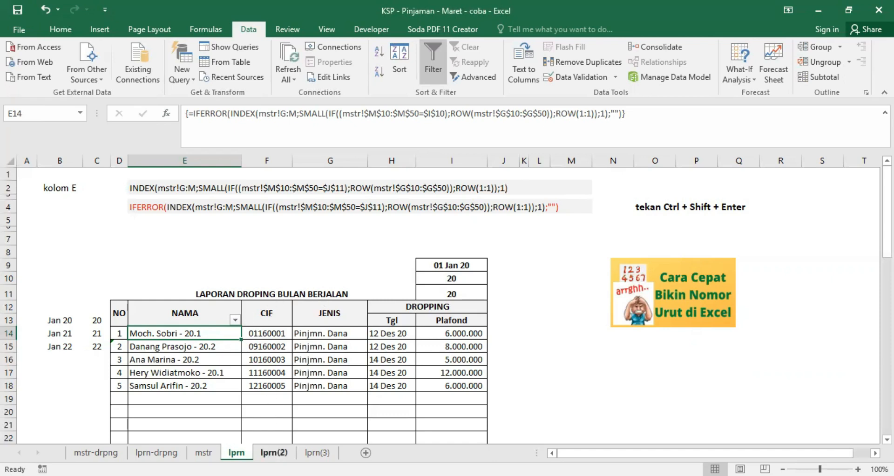
Step: Look at the lprn(2) sheet, return to lprn and remove the list validation from I11 by allowing any value
click(274, 452)
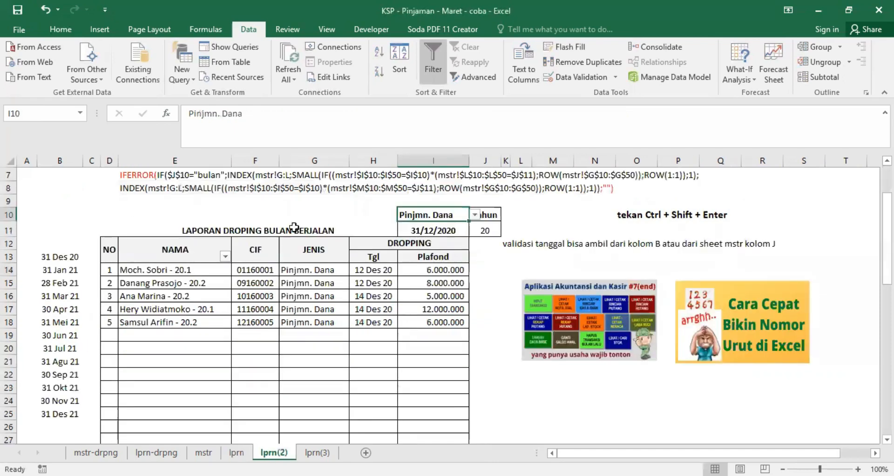
click(237, 452)
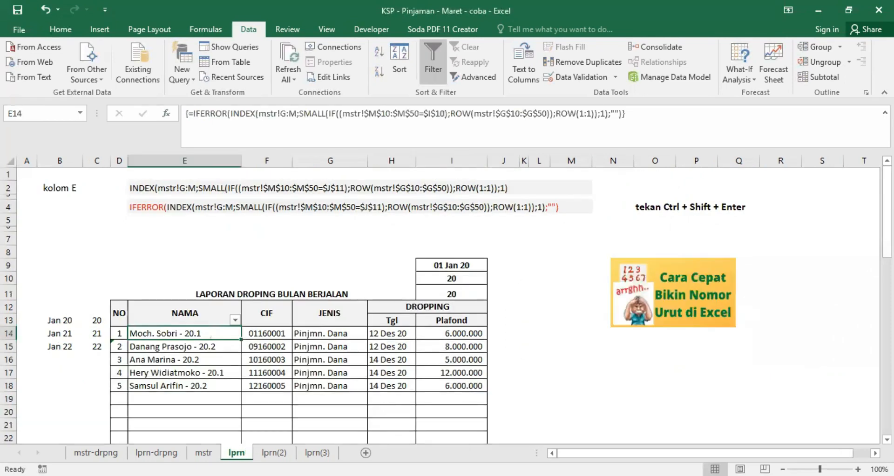
click(452, 294)
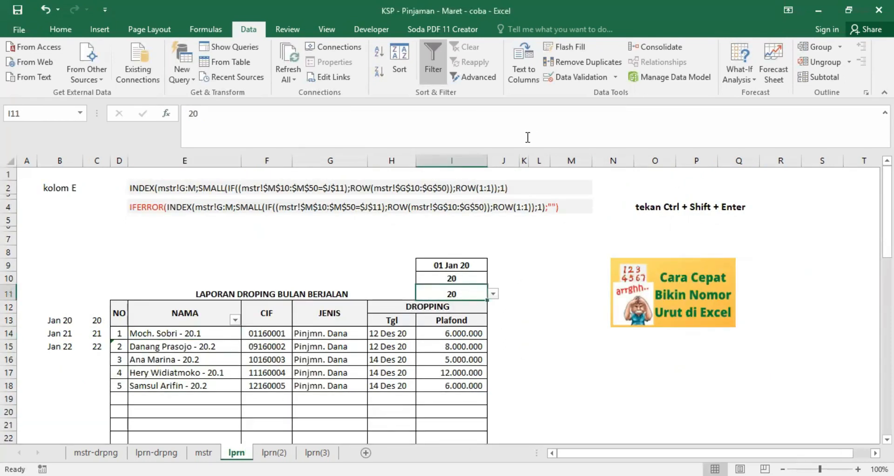
click(577, 76)
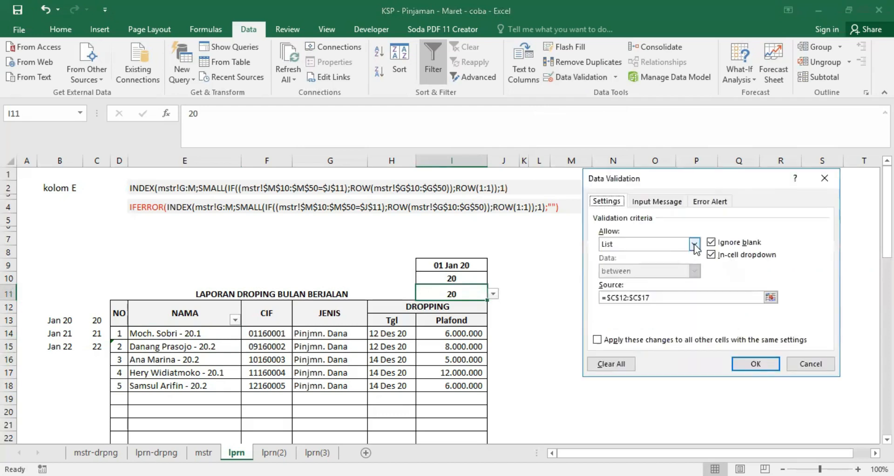
click(694, 244)
click(617, 256)
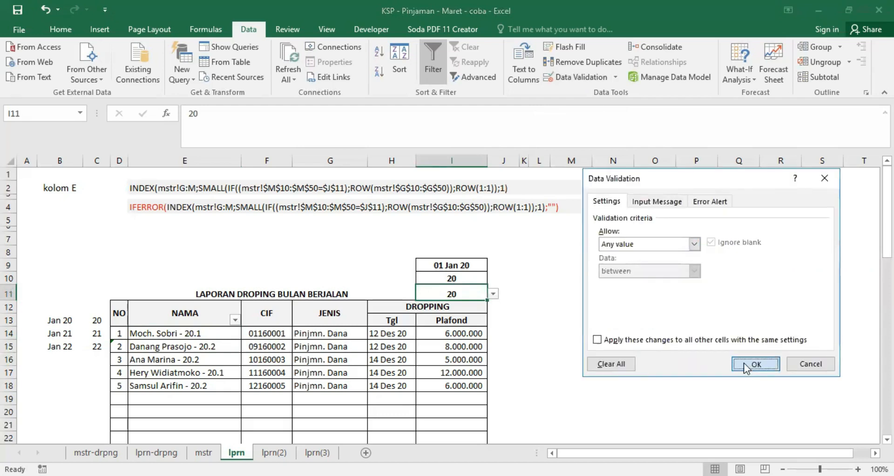
click(745, 365)
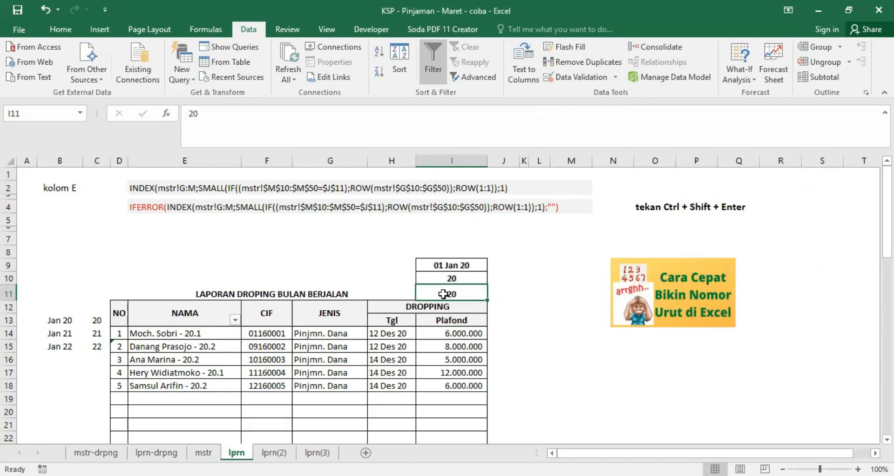
Step: Enter the formula =MONTH(I9) in cell I11
text(=)
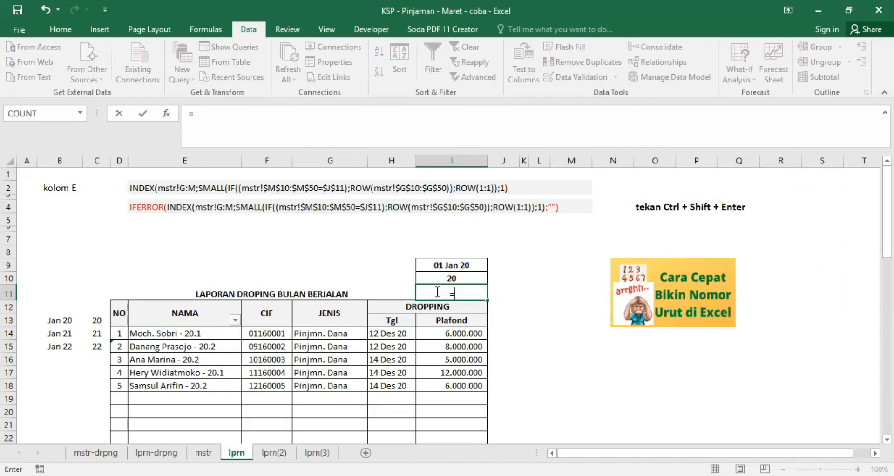
text(MONTH()
click(458, 264)
text())
key(Return)
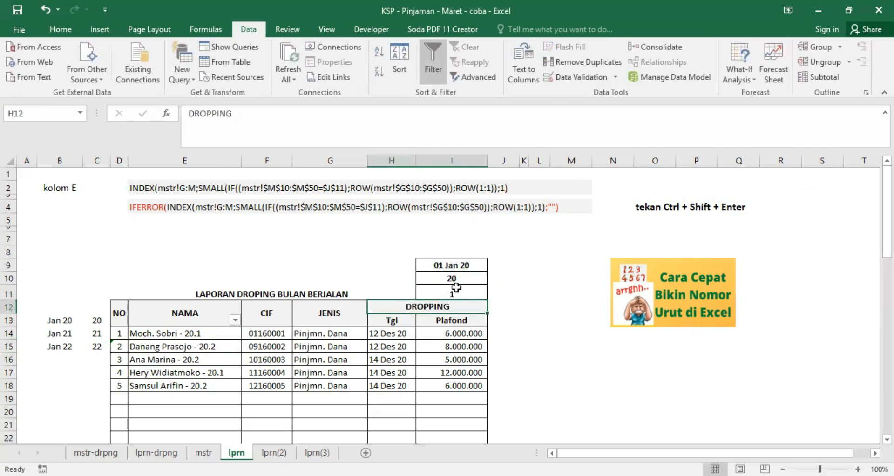
Step: Compare the month formula in I11, the date in I9 and the E14 formula with month column L on the mstr sheet
click(453, 295)
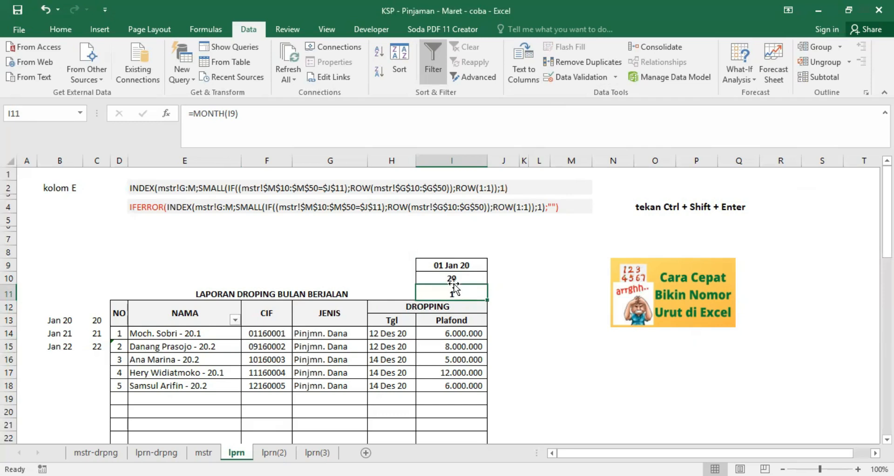
click(454, 264)
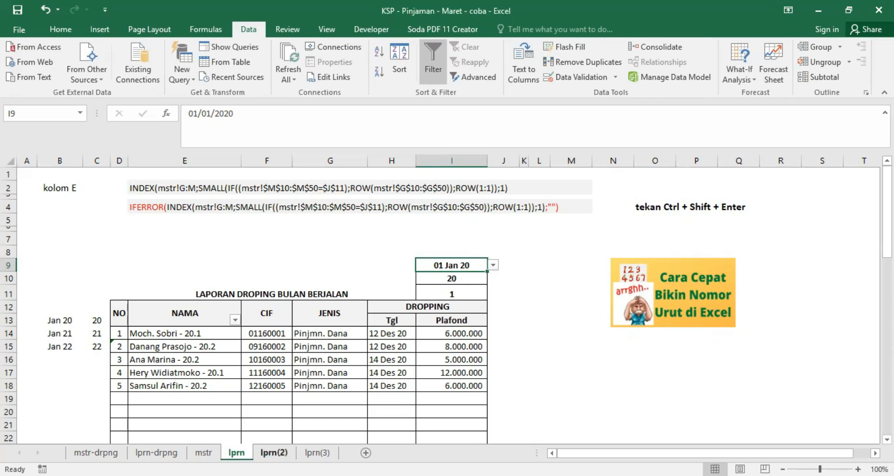
click(443, 292)
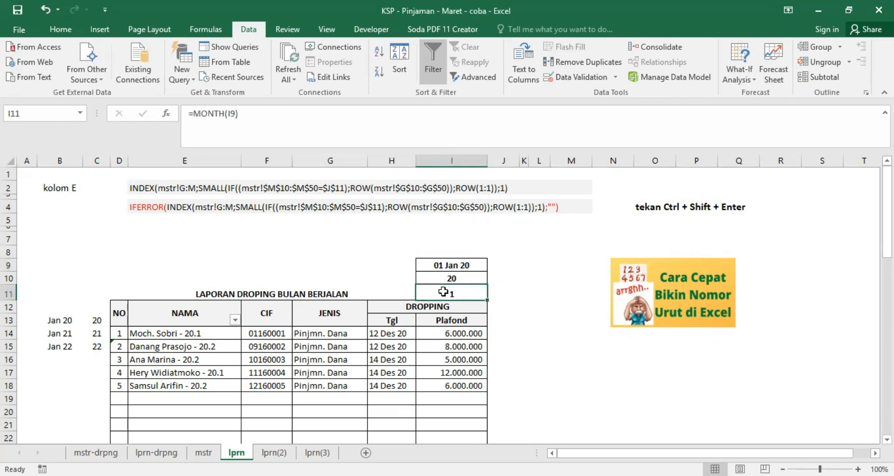
click(181, 332)
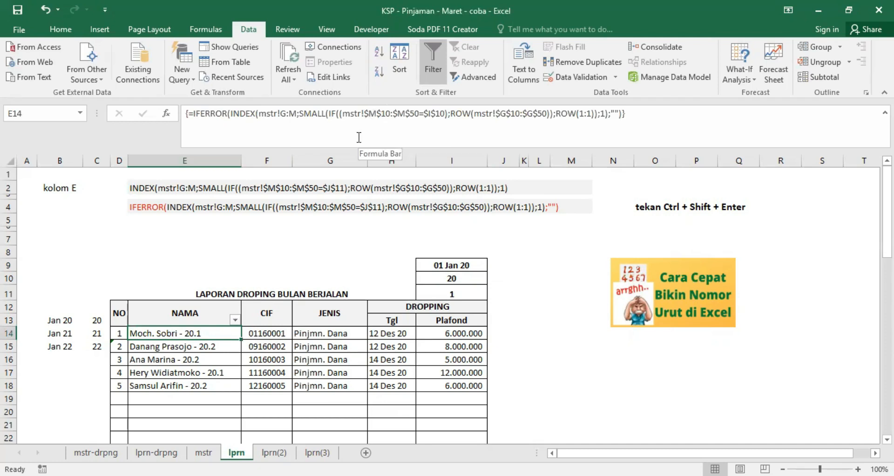
click(207, 453)
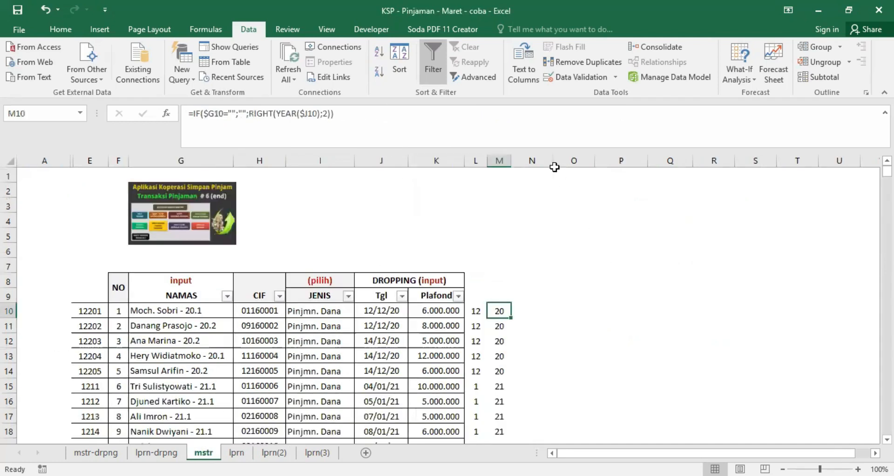
click(475, 161)
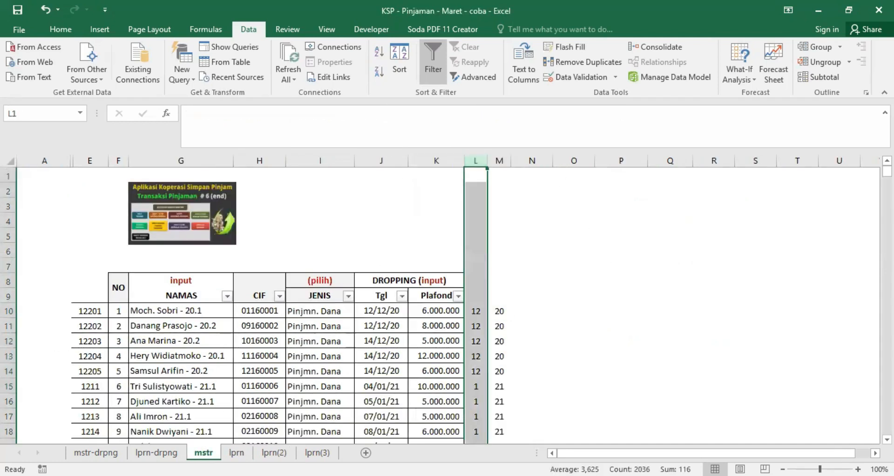
click(237, 453)
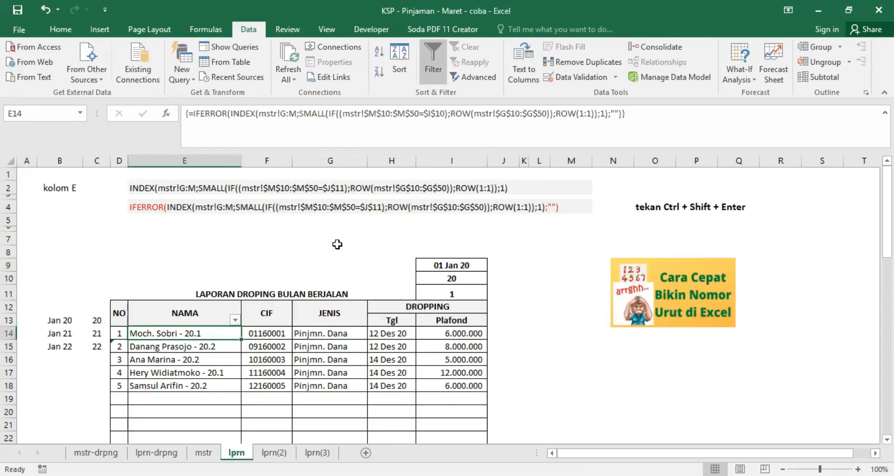
Step: Change the E14 condition to mstr!$L$10:$L$50=$I$11, enter it as an array formula and open the mstr sheet
click(364, 114)
key(Delete)
text(L)
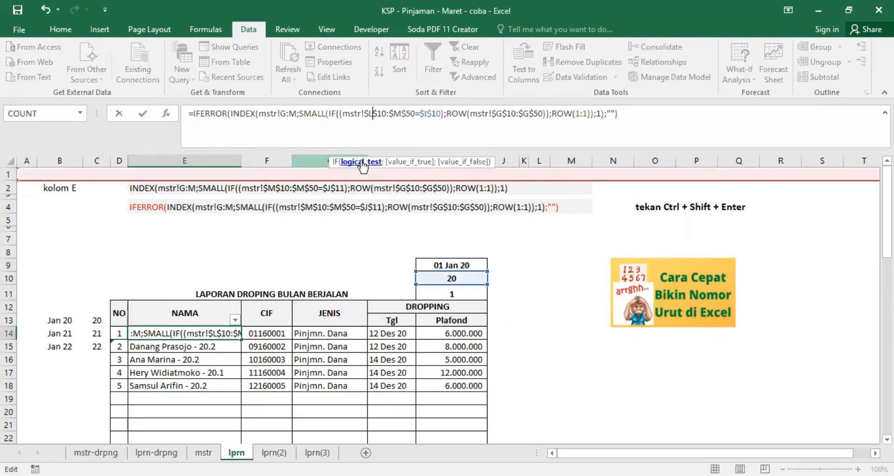
key(Delete)
text(L(I)
key(Right)
key(Right)
key(Delete)
text(1)
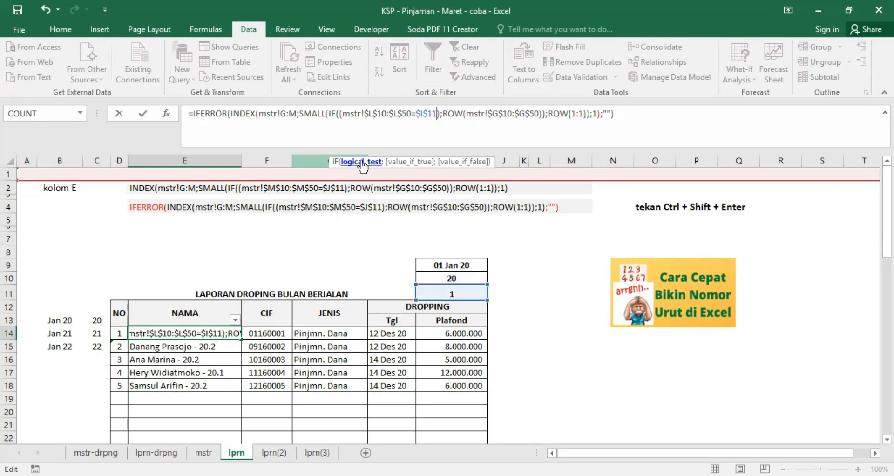
key(ctrl+shift+Return)
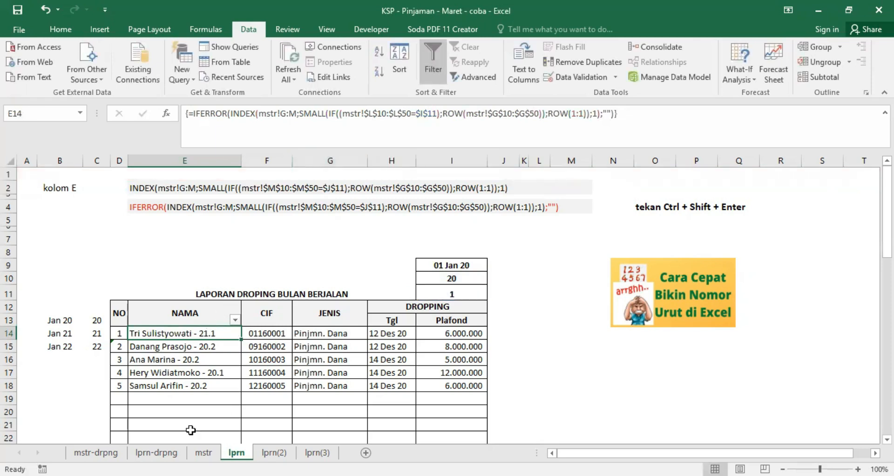
click(203, 452)
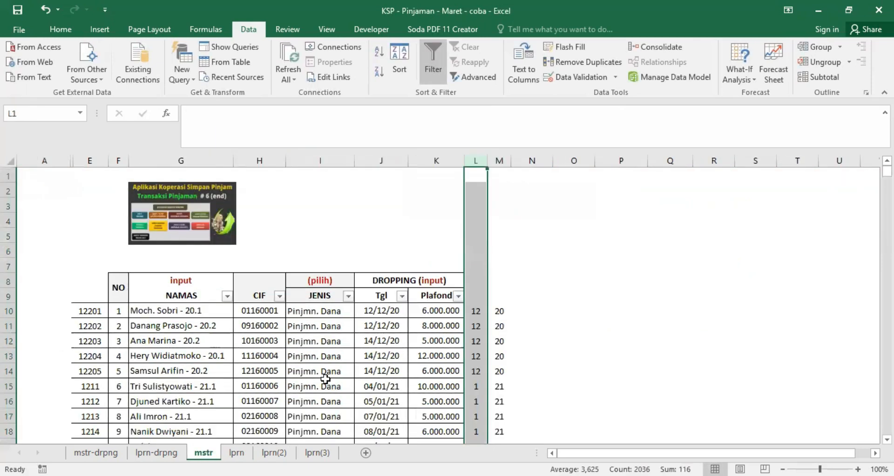
Step: Highlight the January 2021 records in G15:J21 on the mstr sheet
click(171, 387)
scroll(219, 367, down, 3)
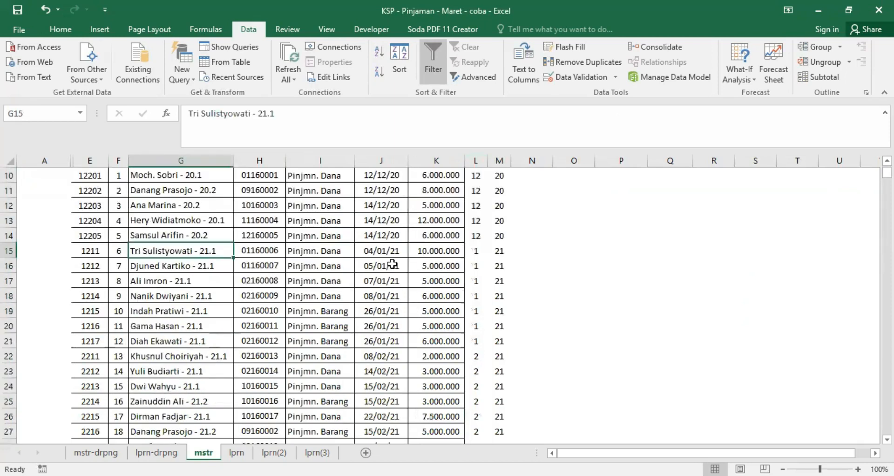
drag(141, 253, 394, 338)
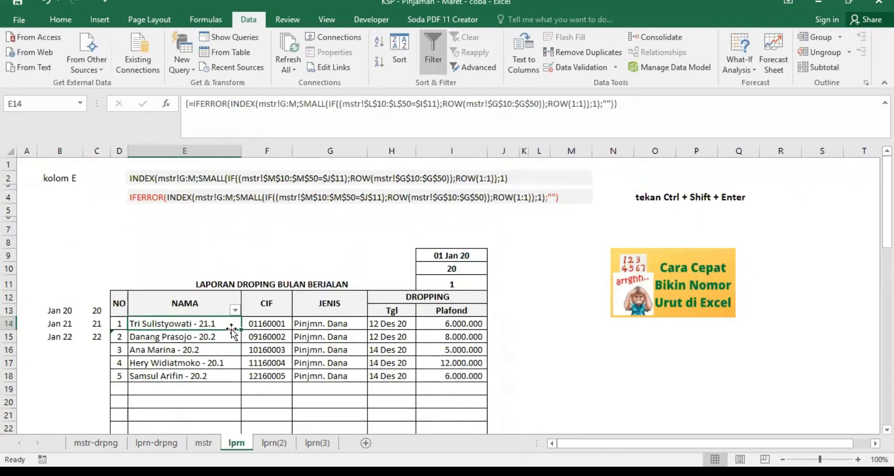
Step: Fill the E14 array formula down the NAMA column on lprn and compare the listed names with the January records on mstr
drag(241, 329, 241, 426)
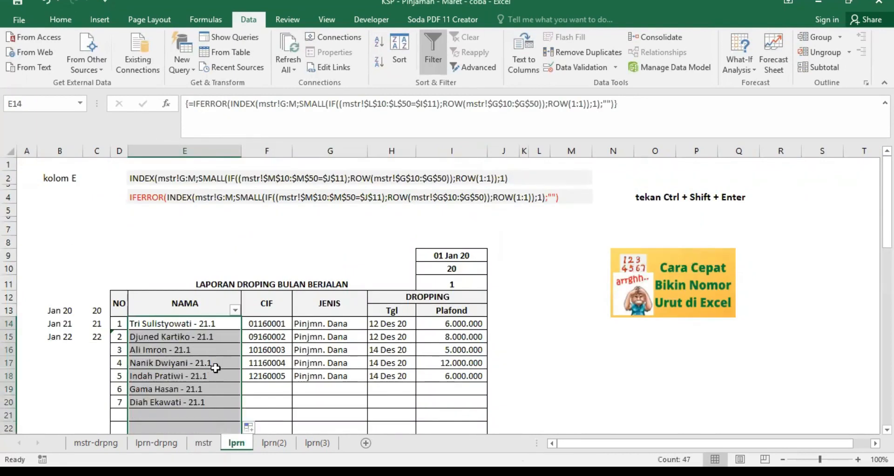
scroll(216, 368, down, 2)
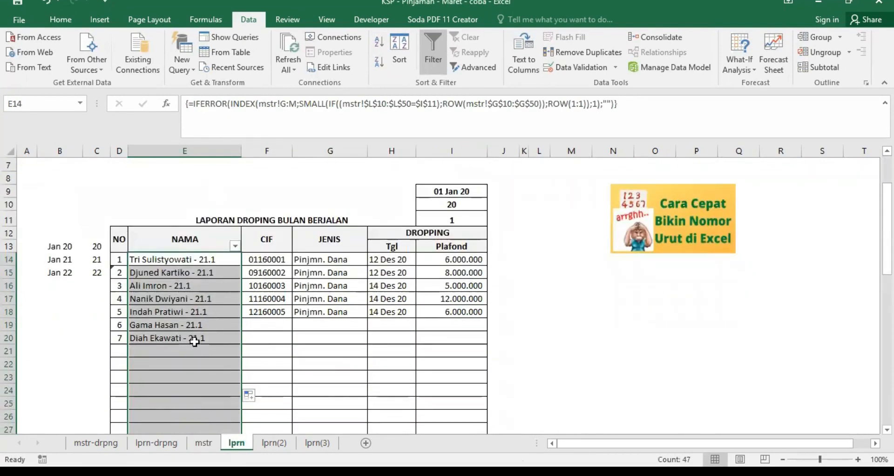
click(205, 443)
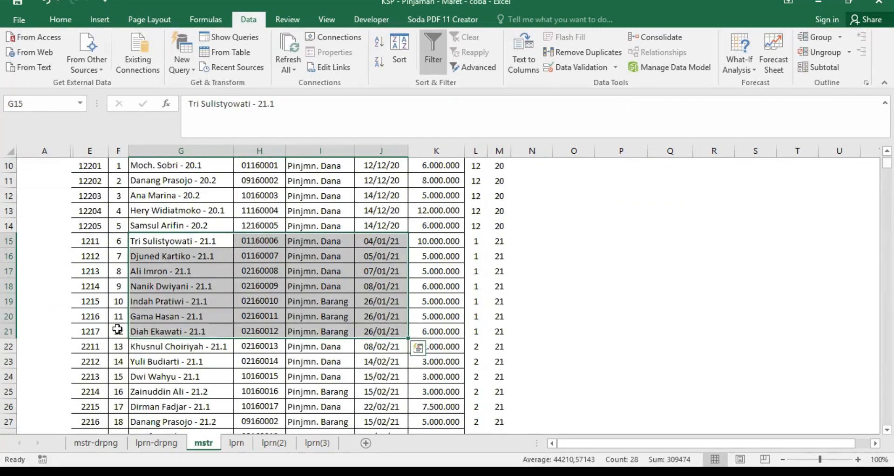
click(236, 442)
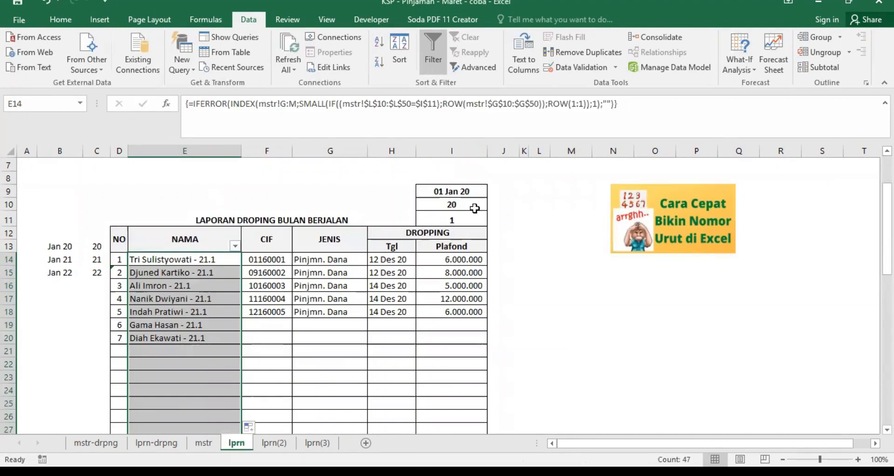
click(464, 192)
click(493, 191)
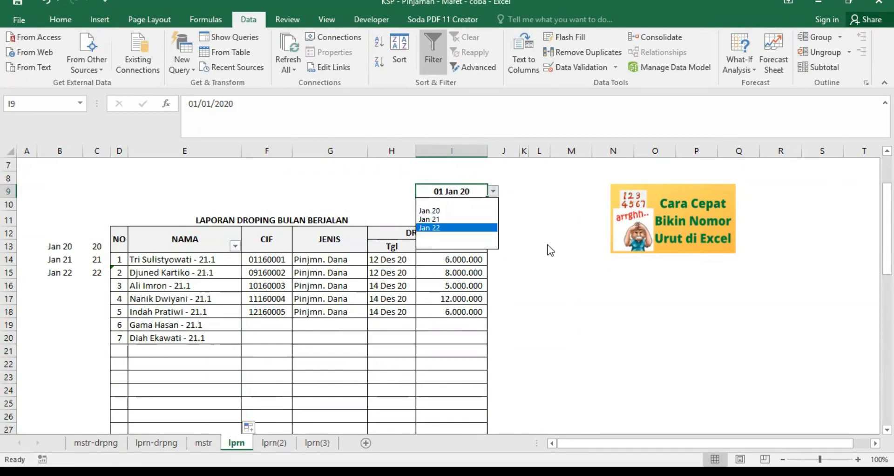
key(Escape)
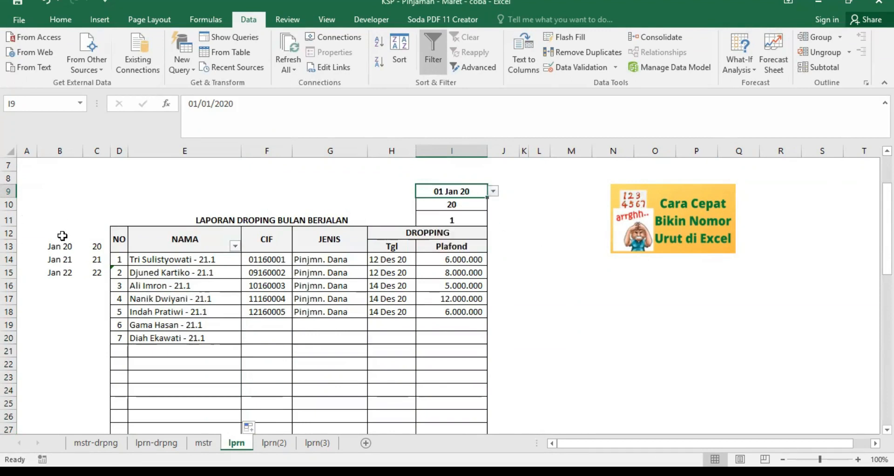
Step: Replace the date in B15 with Feb 21 and add Mar 21 in B16 and Apr 21 in B17
click(55, 271)
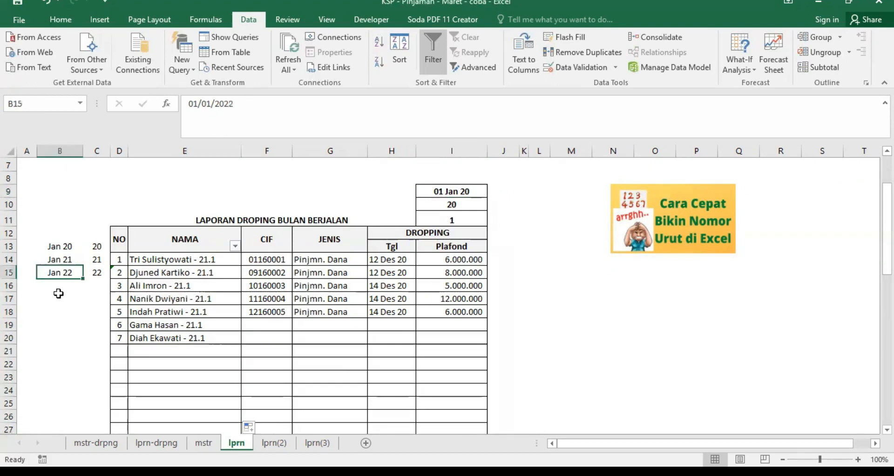
text(F)
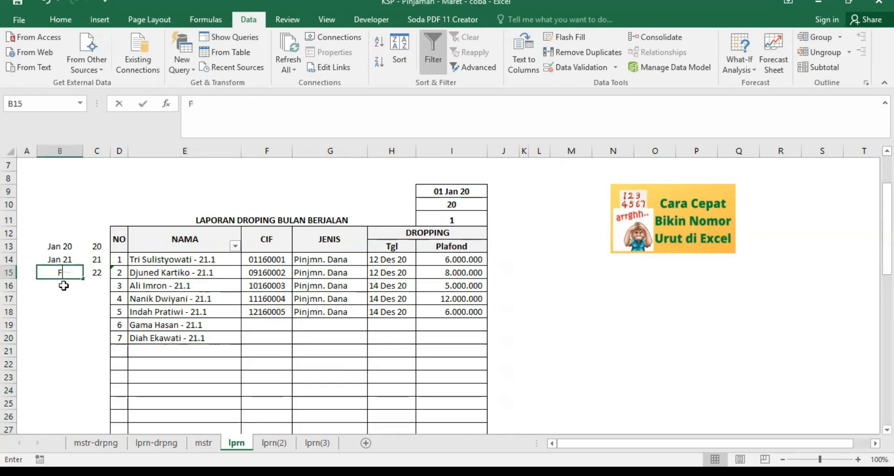
text(er 21)
key(BackSpace)
key(BackSpace)
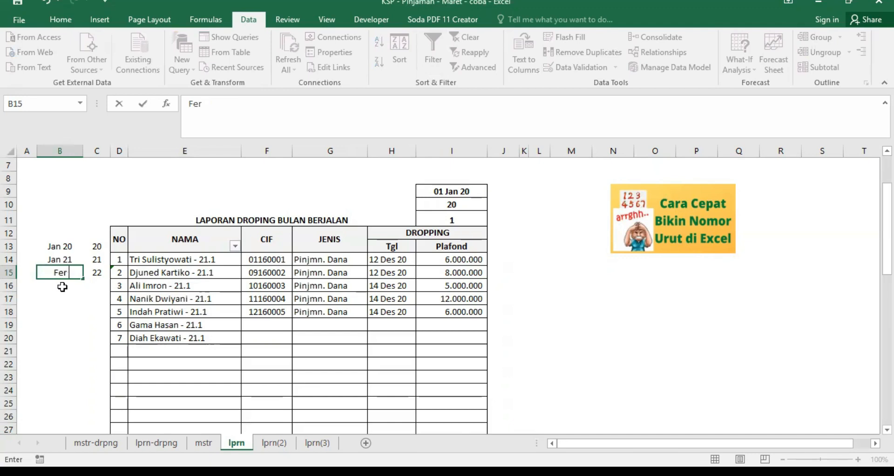
text(b 21)
key(Return)
text(Mar 21)
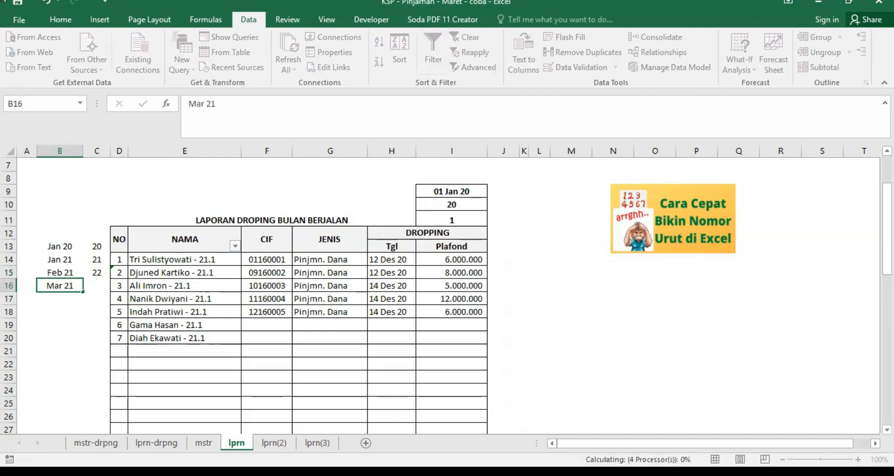
key(Return)
text(Apr 21)
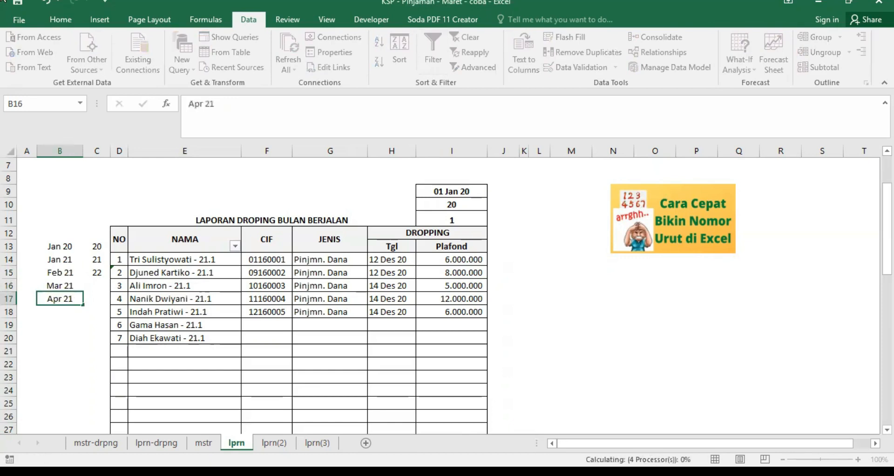
key(Return)
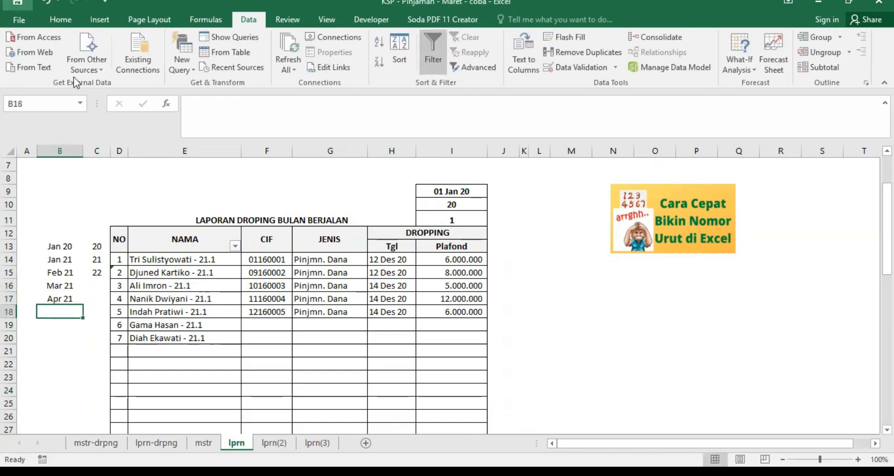
Step: Choose Feb 21 as the report date in I9 and check the month formula in I11
click(473, 190)
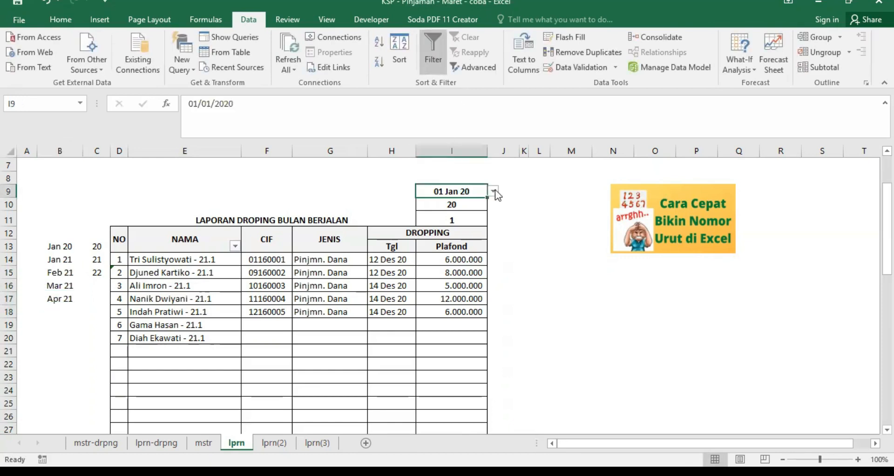
click(494, 191)
click(446, 228)
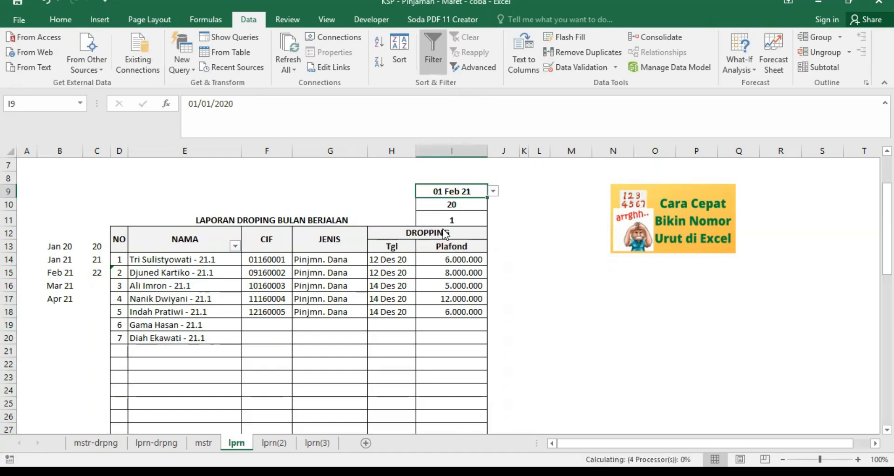
click(456, 218)
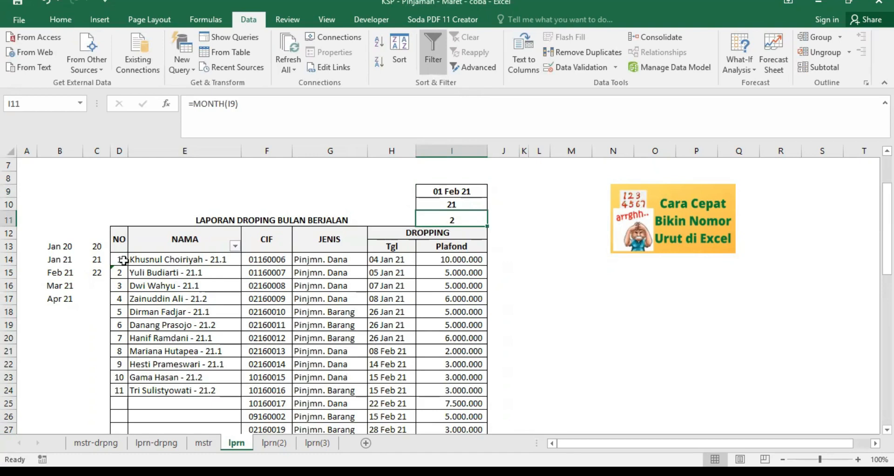
Step: Highlight the February 2021 records in F22:J32 on mstr to compare them with the lprn names, and return to lprn
click(202, 443)
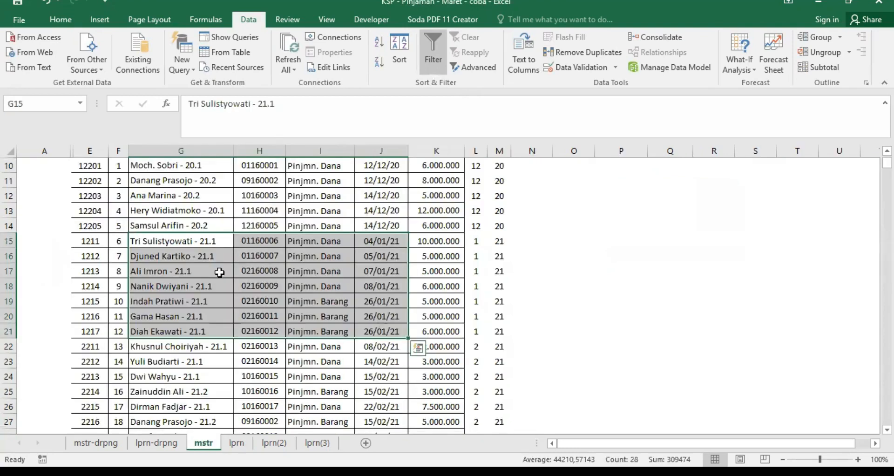
scroll(218, 273, down, 2)
drag(118, 256, 388, 361)
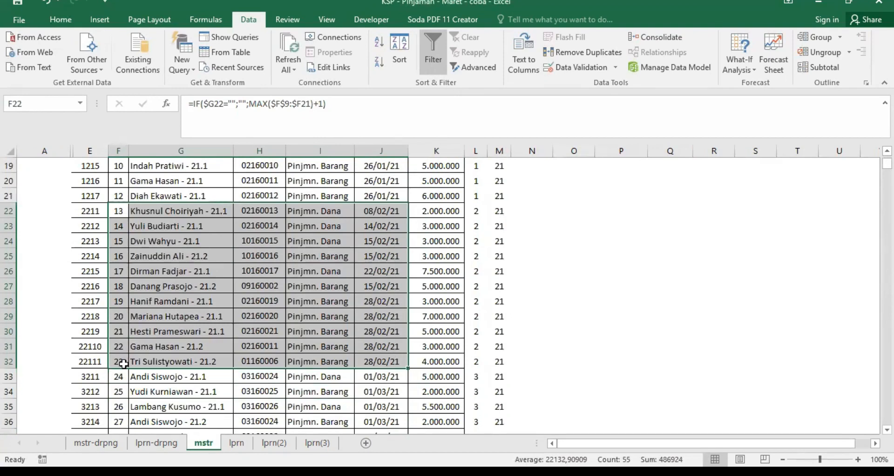
click(237, 442)
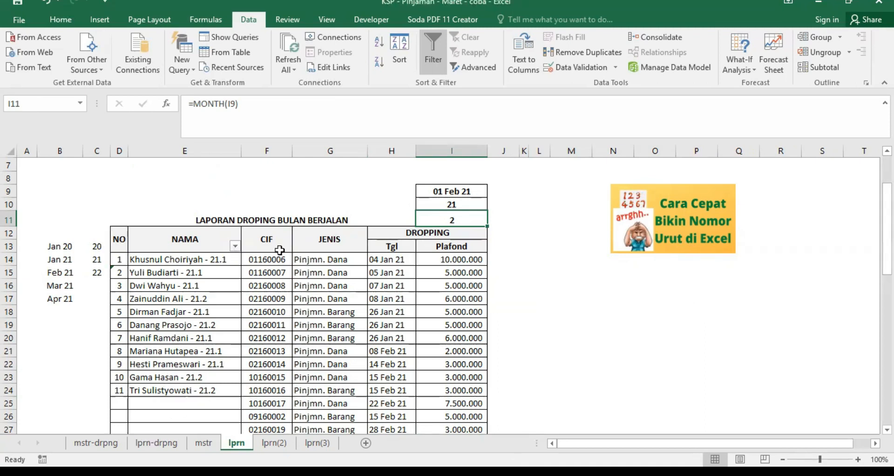
Step: Compare the array formula conditions in F14 and E14 and open the lprn(2) sheet
click(266, 259)
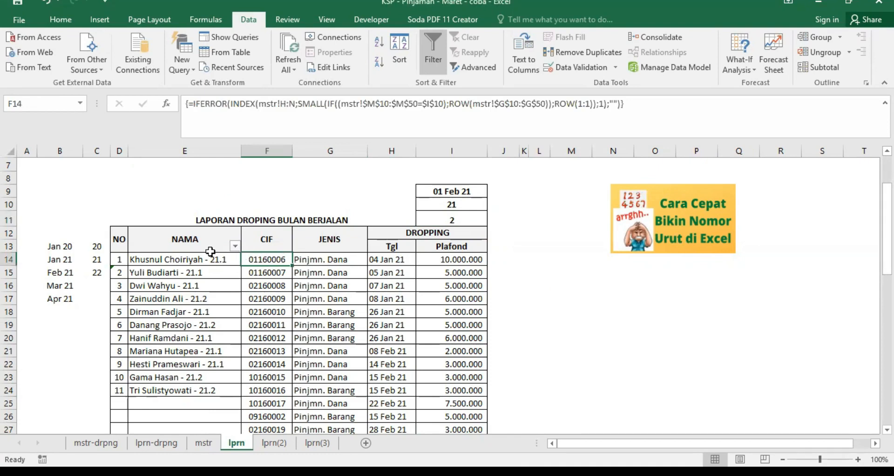
click(190, 259)
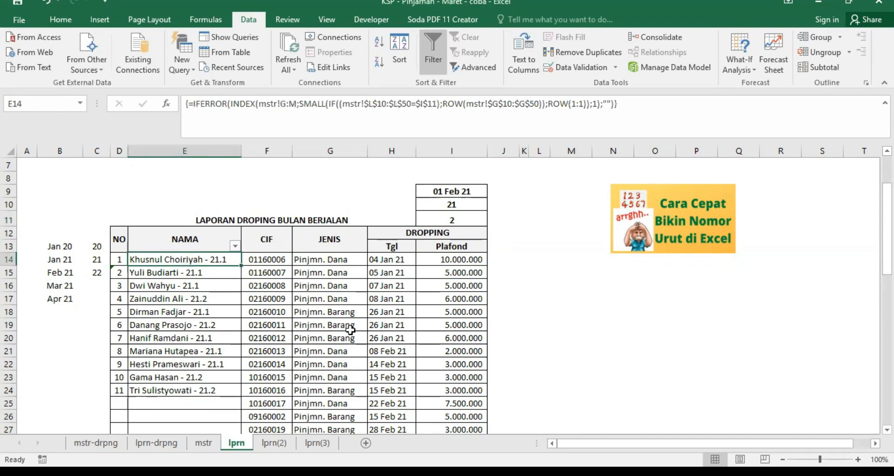
scroll(357, 359, up, 2)
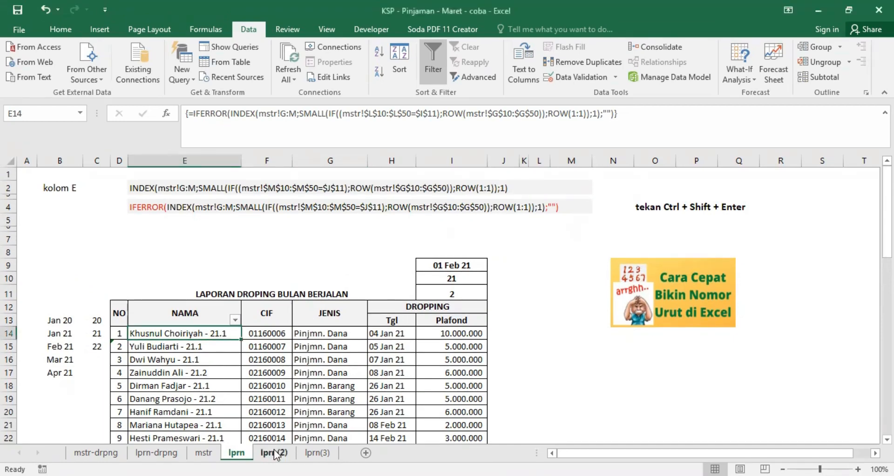
click(275, 443)
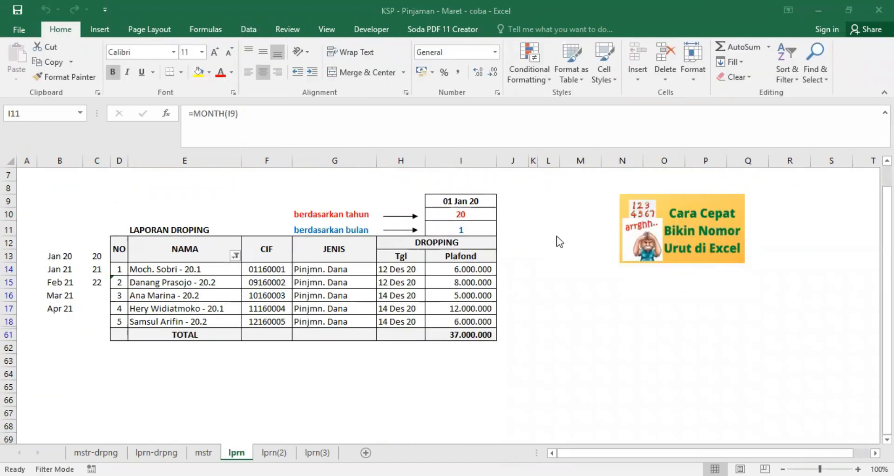
Step: Select all entries in the NAMA column filter on lprn to show the hidden blank rows
click(527, 261)
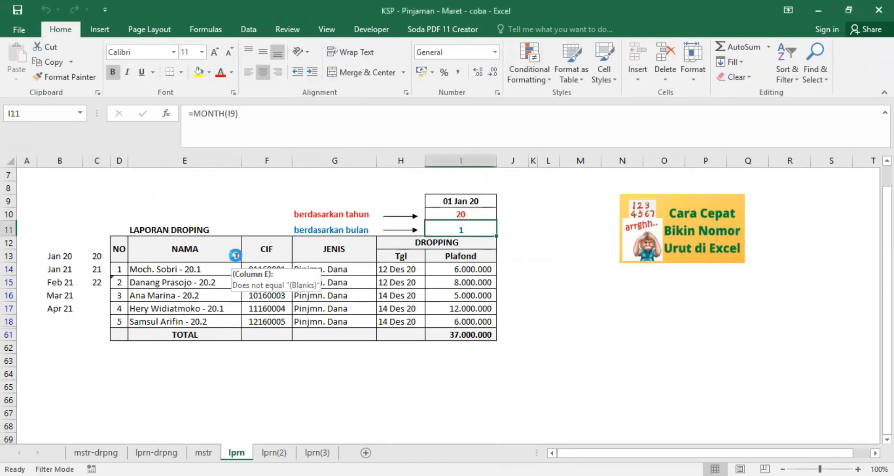
click(130, 124)
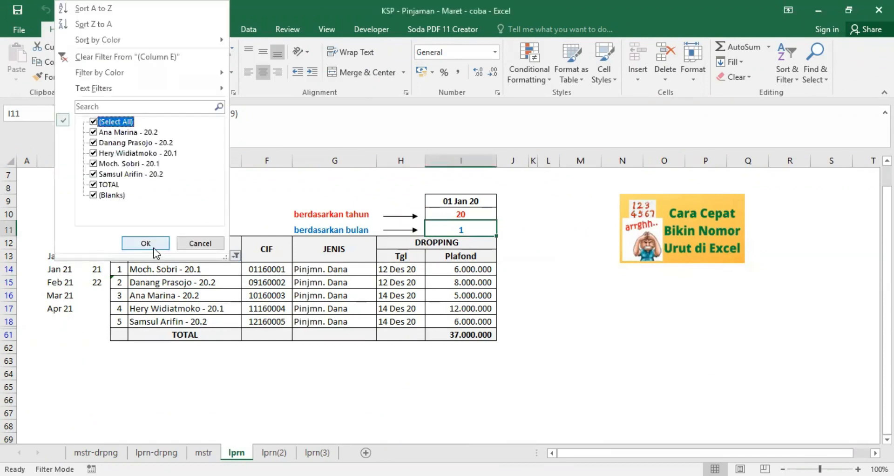
click(154, 247)
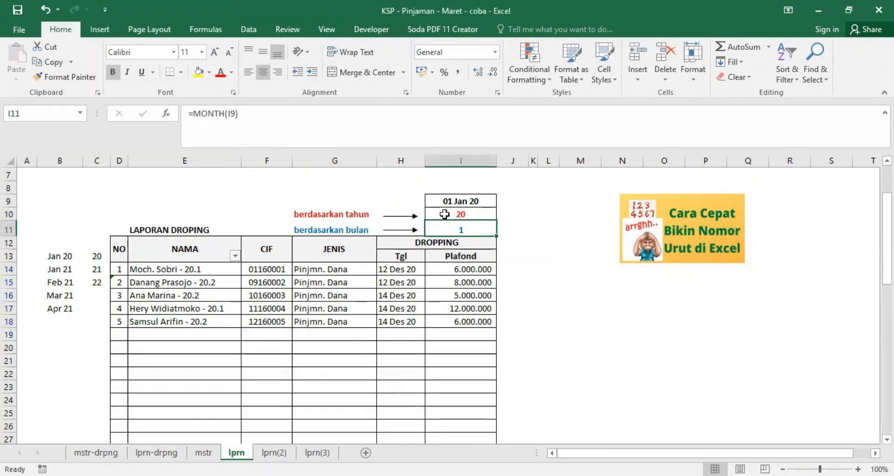
Step: Review the year formula in I10, the month formula in I11 and the E14 array formula against columns L and M on mstr
click(460, 214)
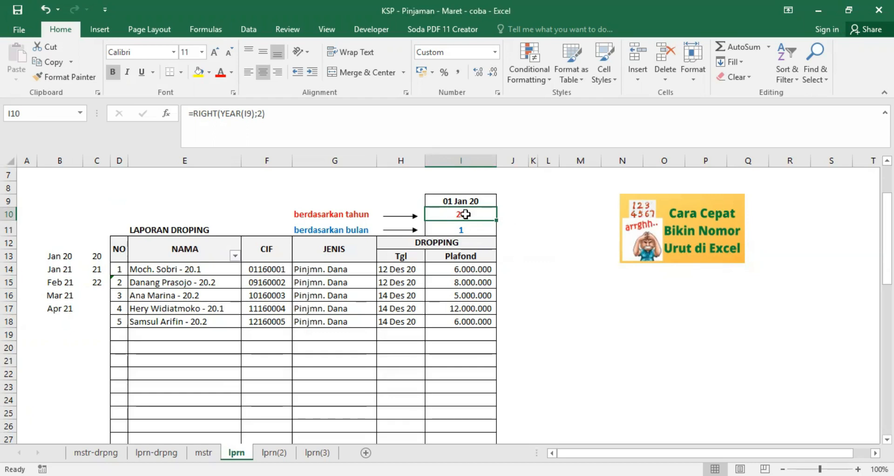
click(215, 269)
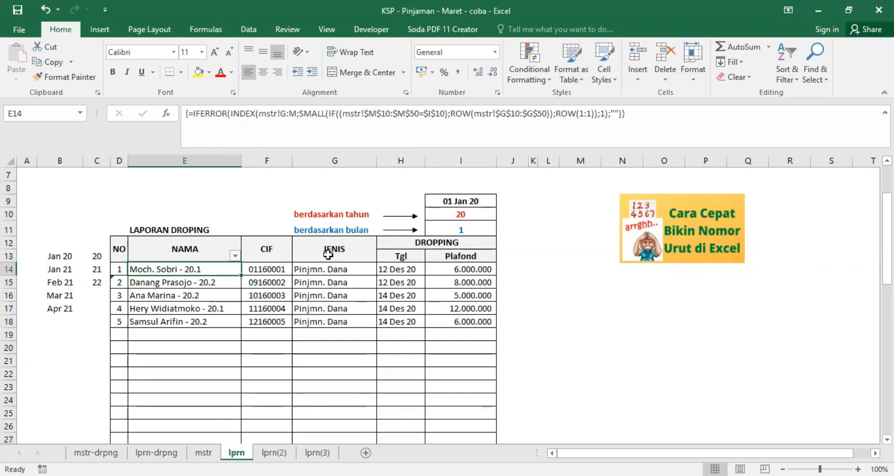
click(205, 453)
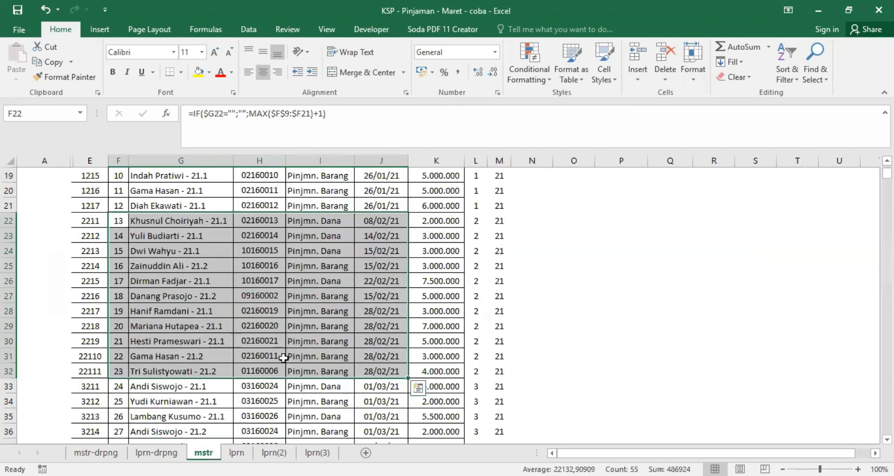
scroll(293, 371, up, 5)
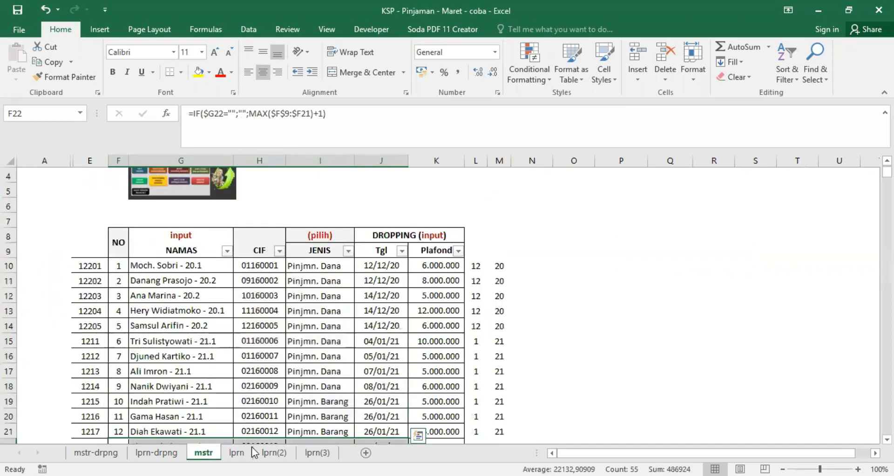
click(237, 452)
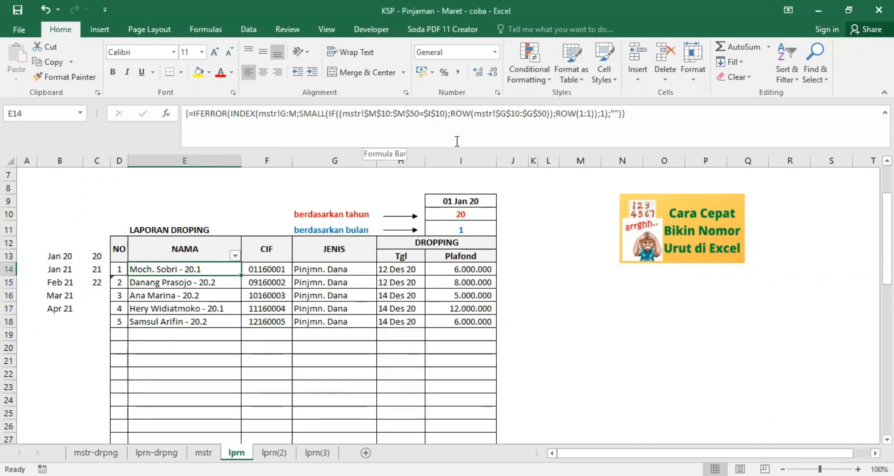
click(462, 214)
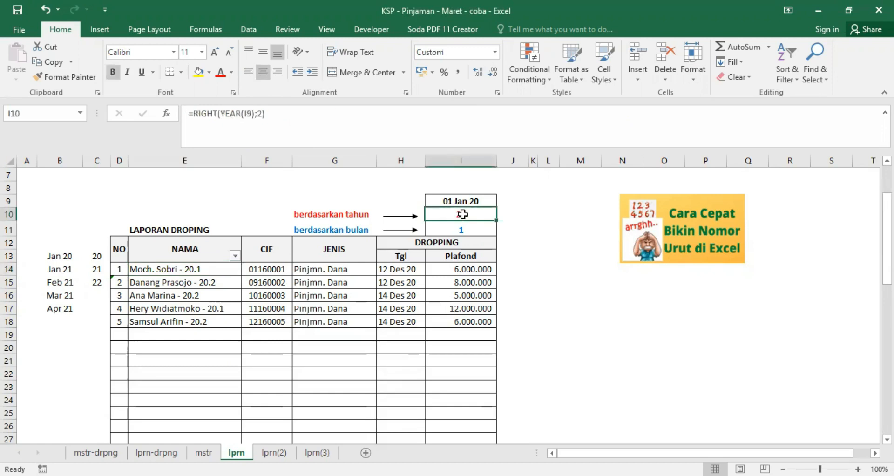
click(462, 230)
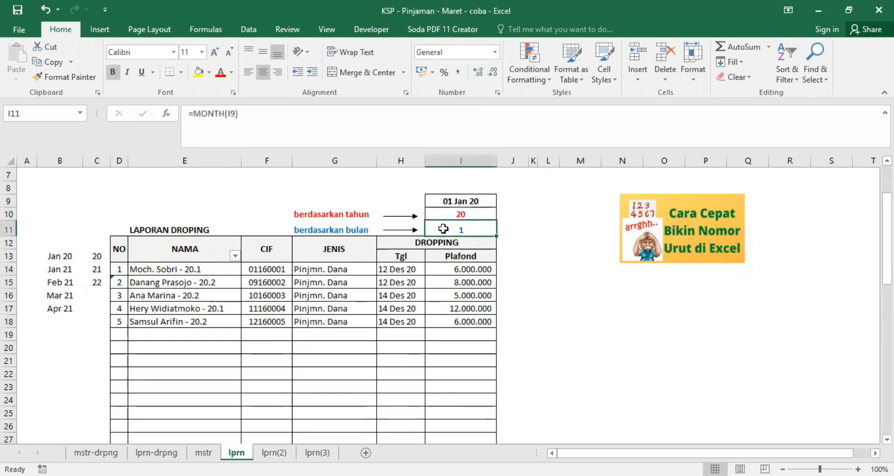
click(382, 199)
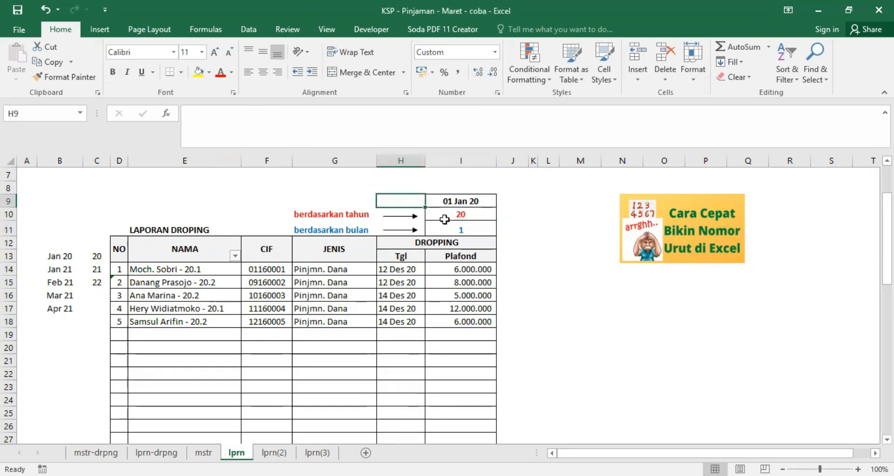